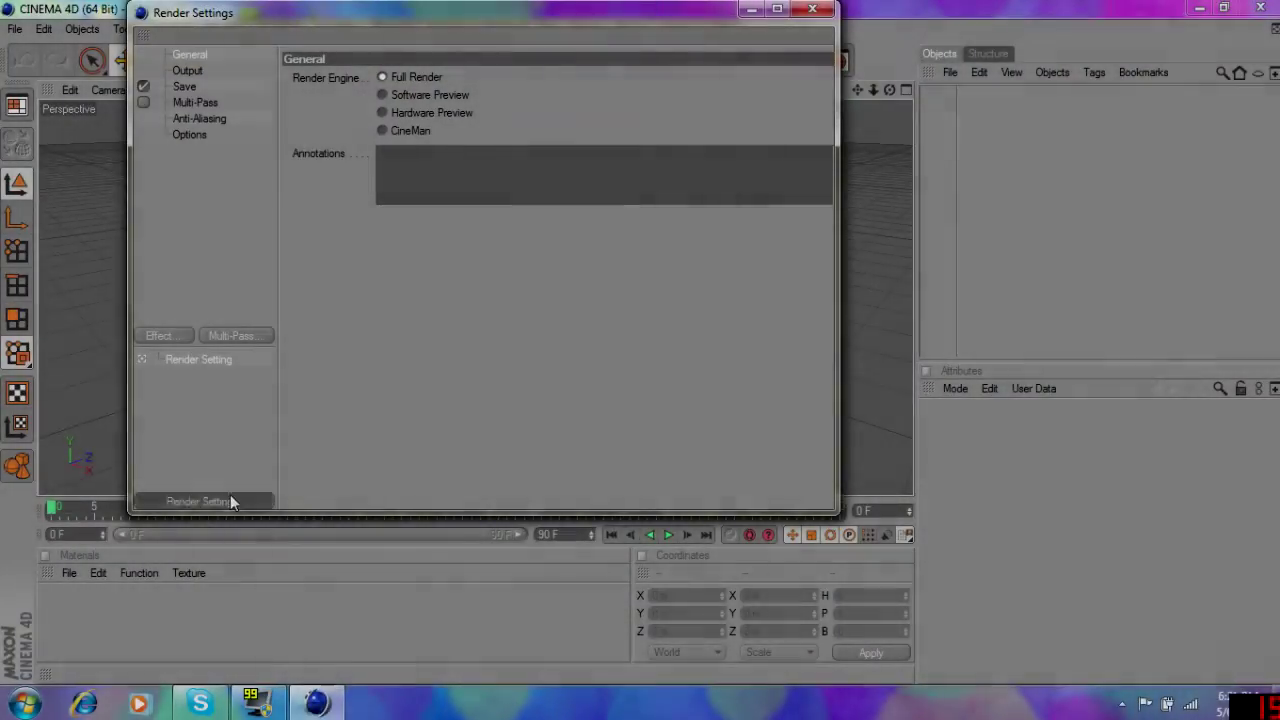
Load the High def render preset and set rendered images to save as PNG.
click(230, 501)
click(520, 652)
click(184, 86)
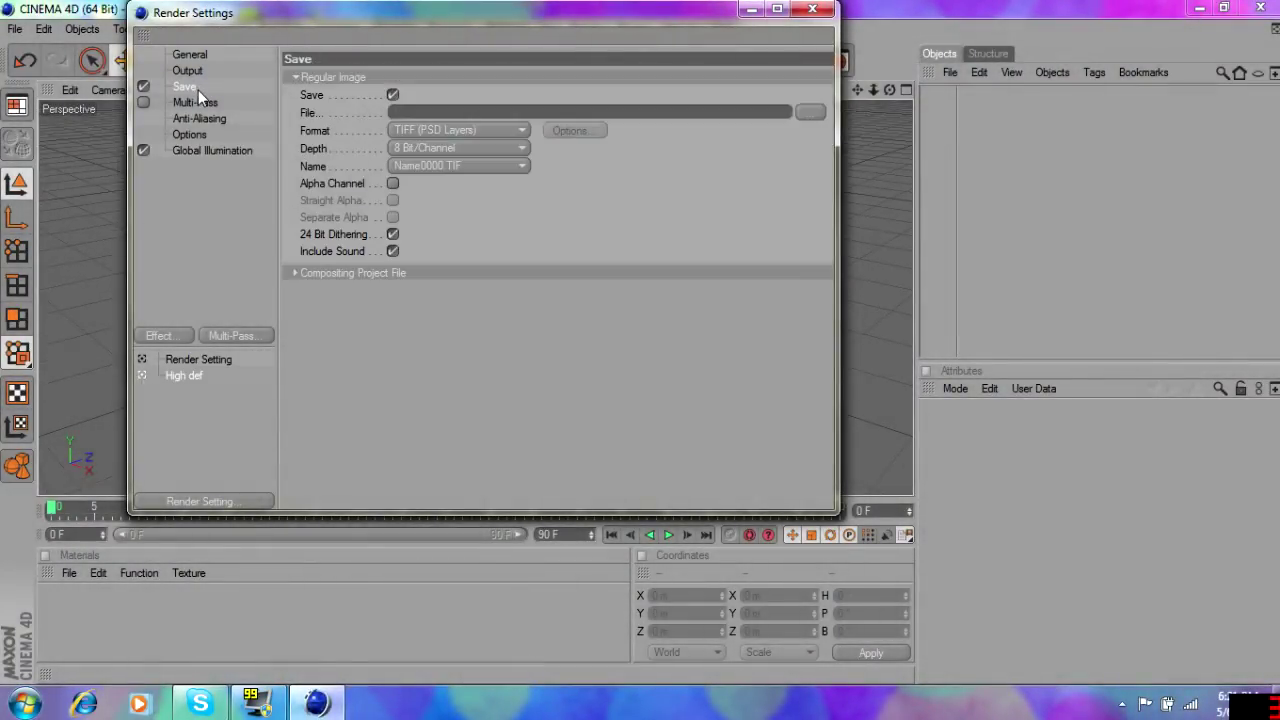
click(470, 130)
click(438, 288)
text(Speed art)
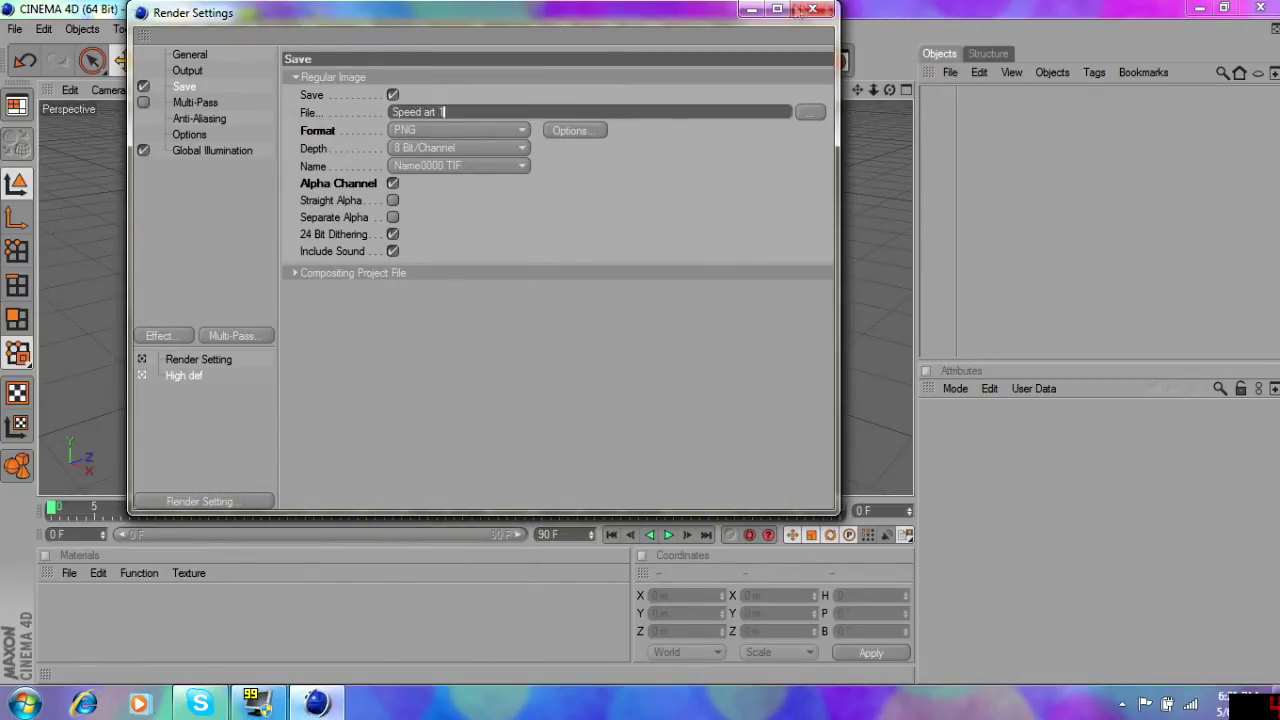
click(803, 10)
click(505, 28)
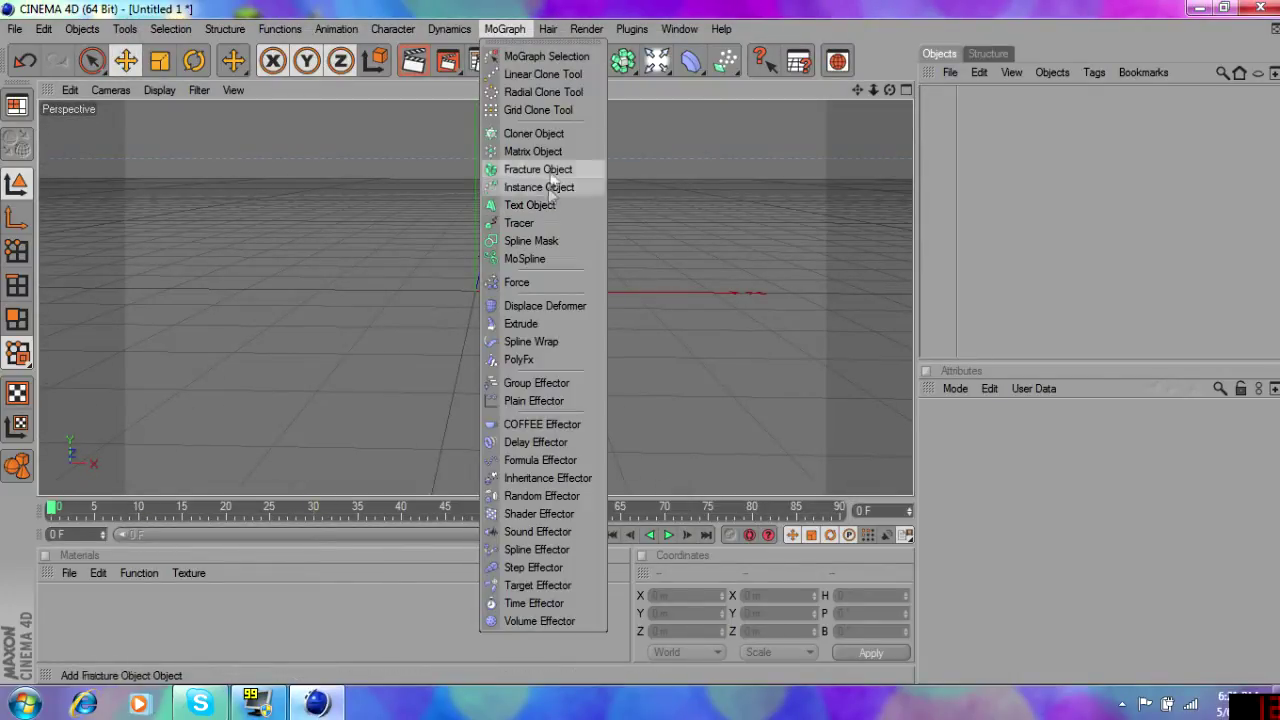
Add a 3D Text Object in a symbol font forming the robot, with a capped start.
click(540, 205)
double_click(966, 513)
text(s)
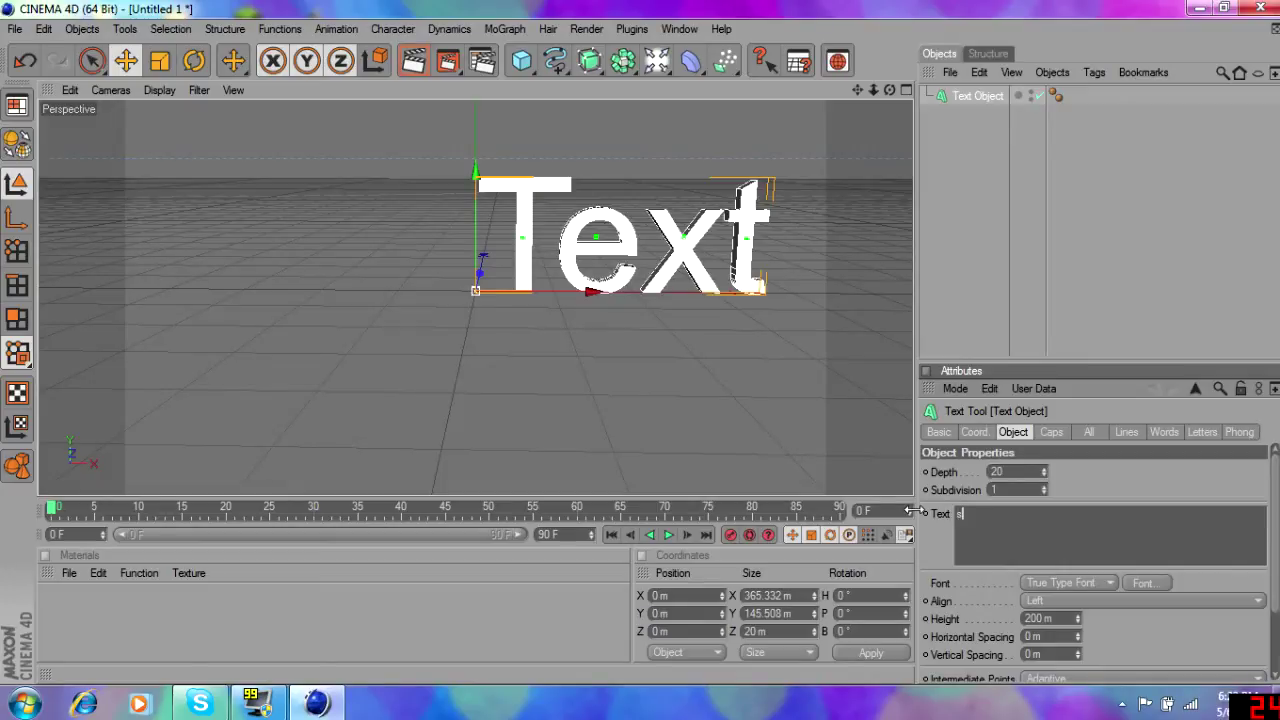
click(293, 529)
text(80)
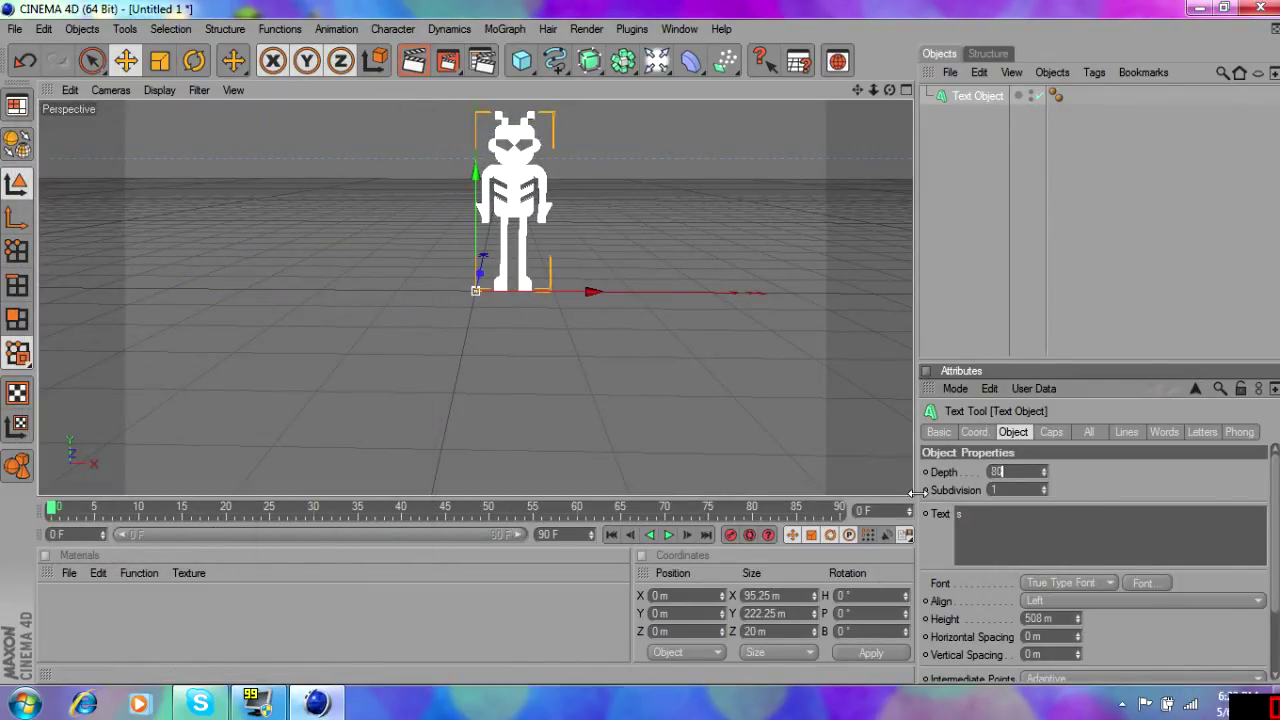
click(1051, 431)
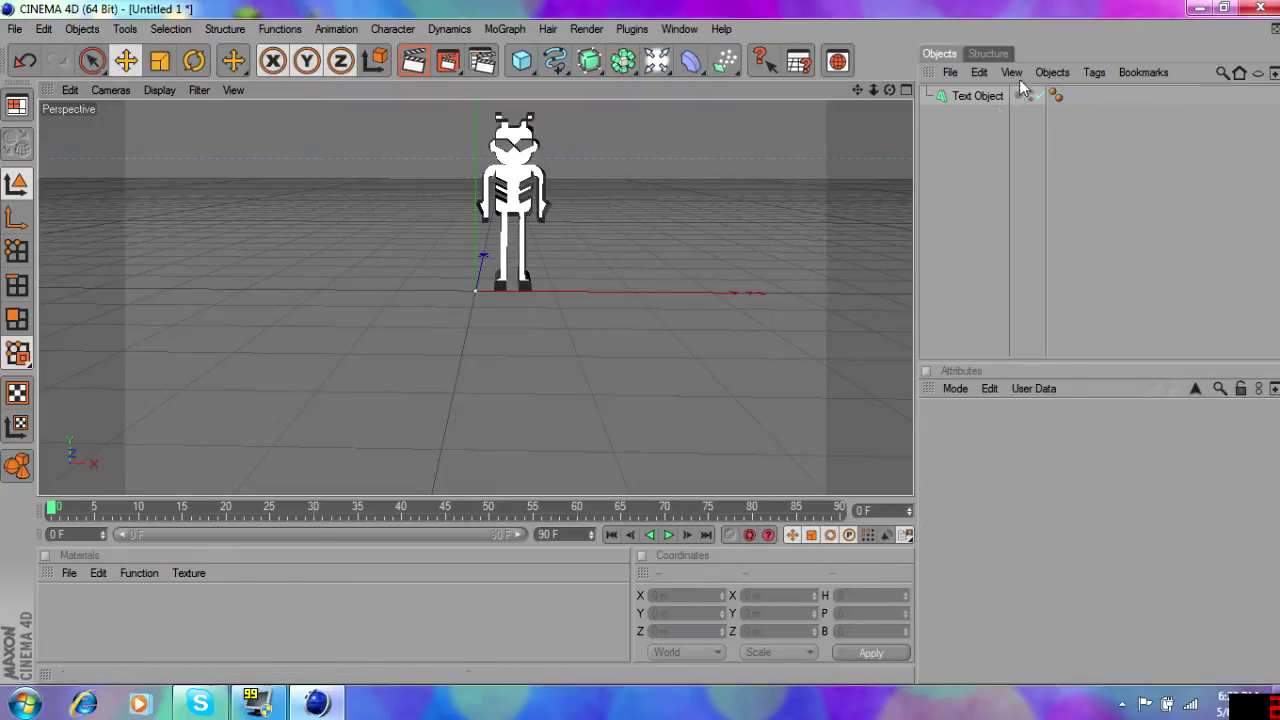
click(1040, 471)
click(1010, 508)
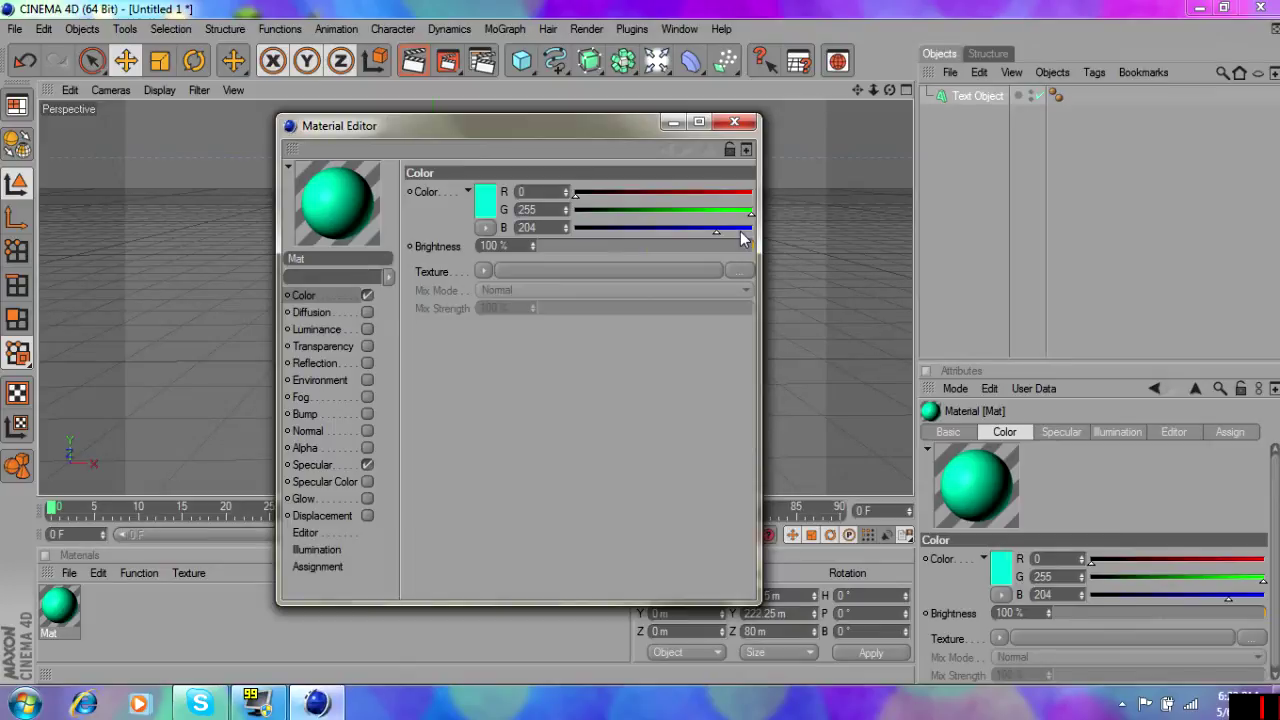
Apply the Nukei material to the robot text, test-render, and add a Sky object.
click(734, 121)
click(69, 573)
click(307, 472)
drag(58, 605, 470, 270)
key(ctrl+r)
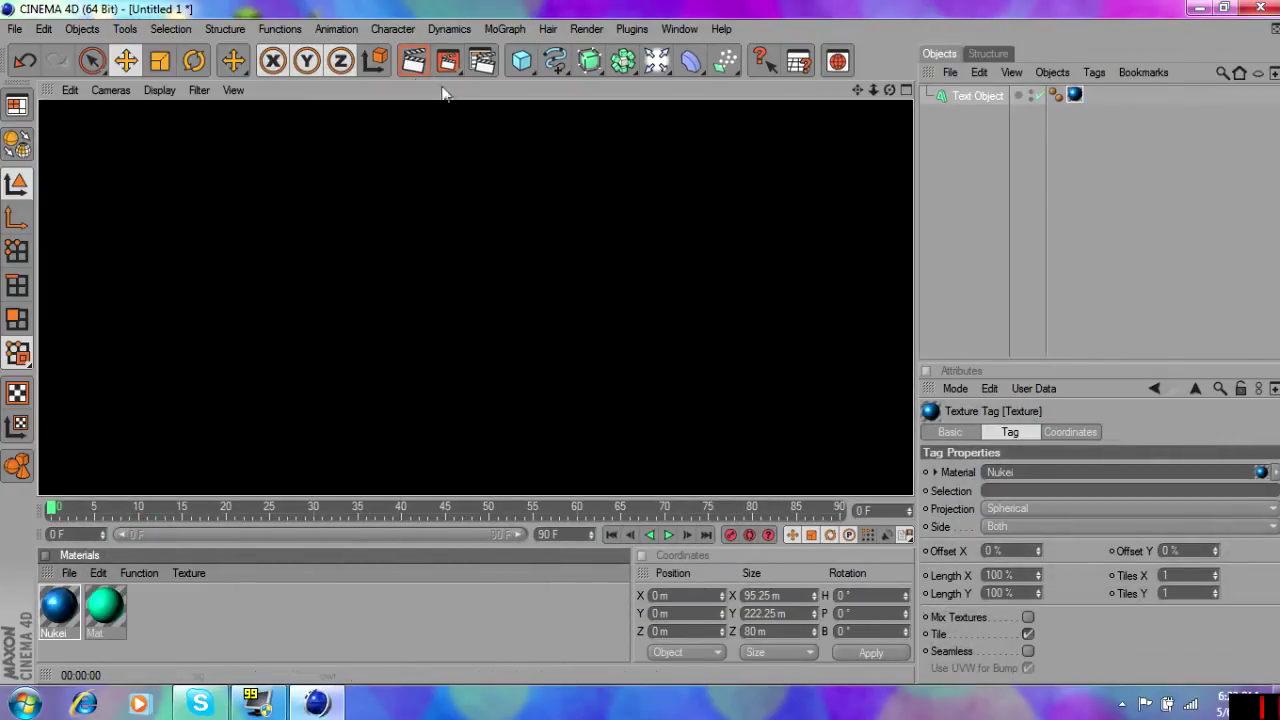
click(690, 61)
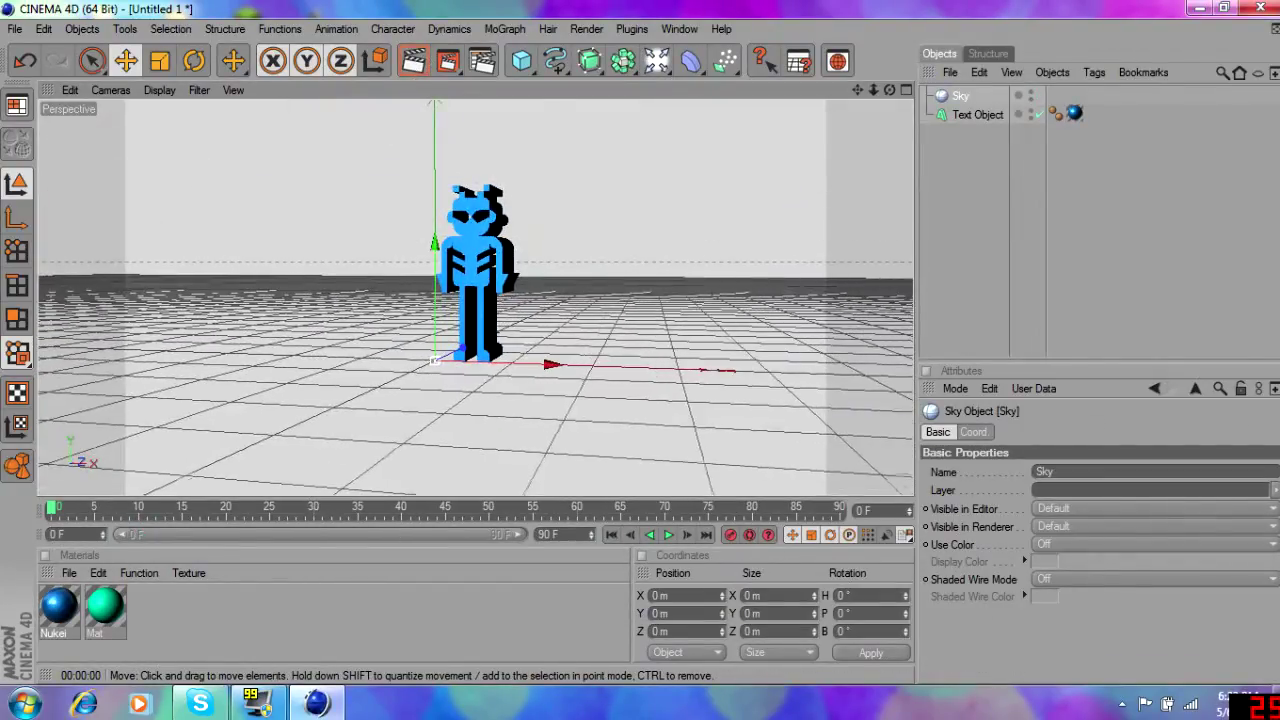
Add a second text object reading DD with depth 100, right of the robot, and create a new material.
click(504, 28)
click(540, 330)
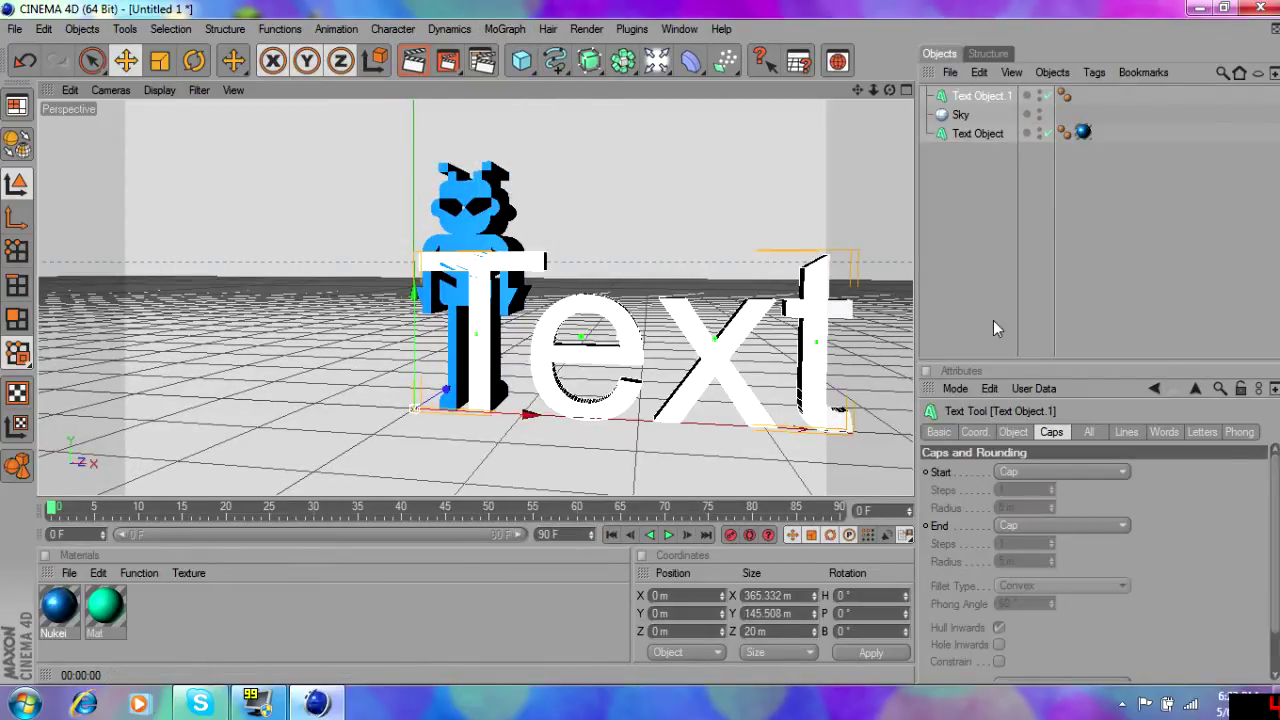
click(1013, 431)
double_click(1015, 471)
text(100)
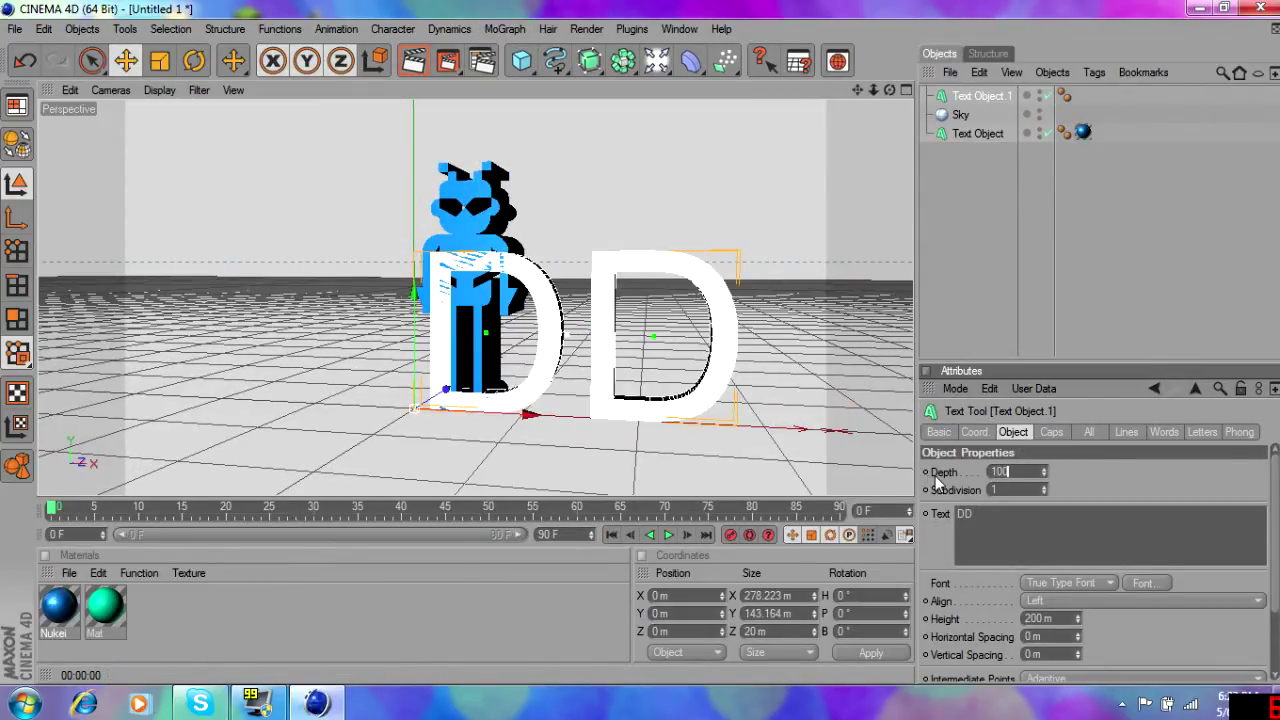
click(1142, 582)
click(287, 449)
drag(658, 388, 686, 386)
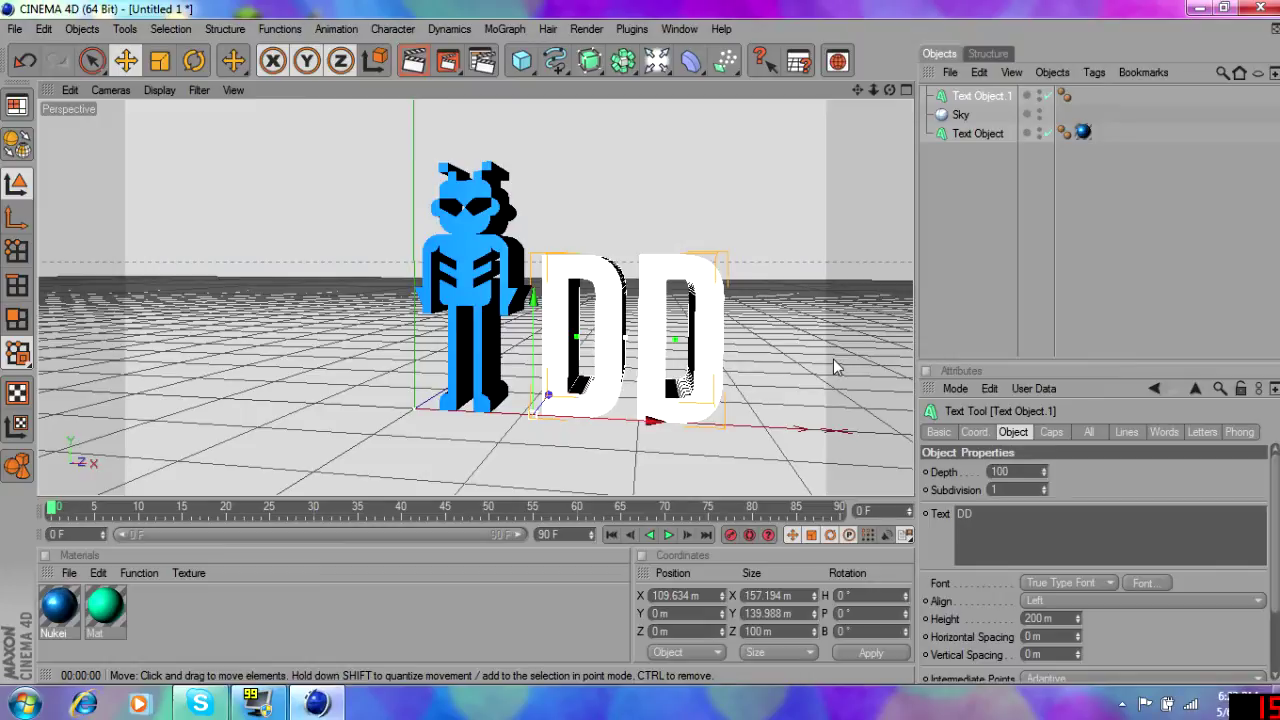
double_click(200, 605)
double_click(58, 605)
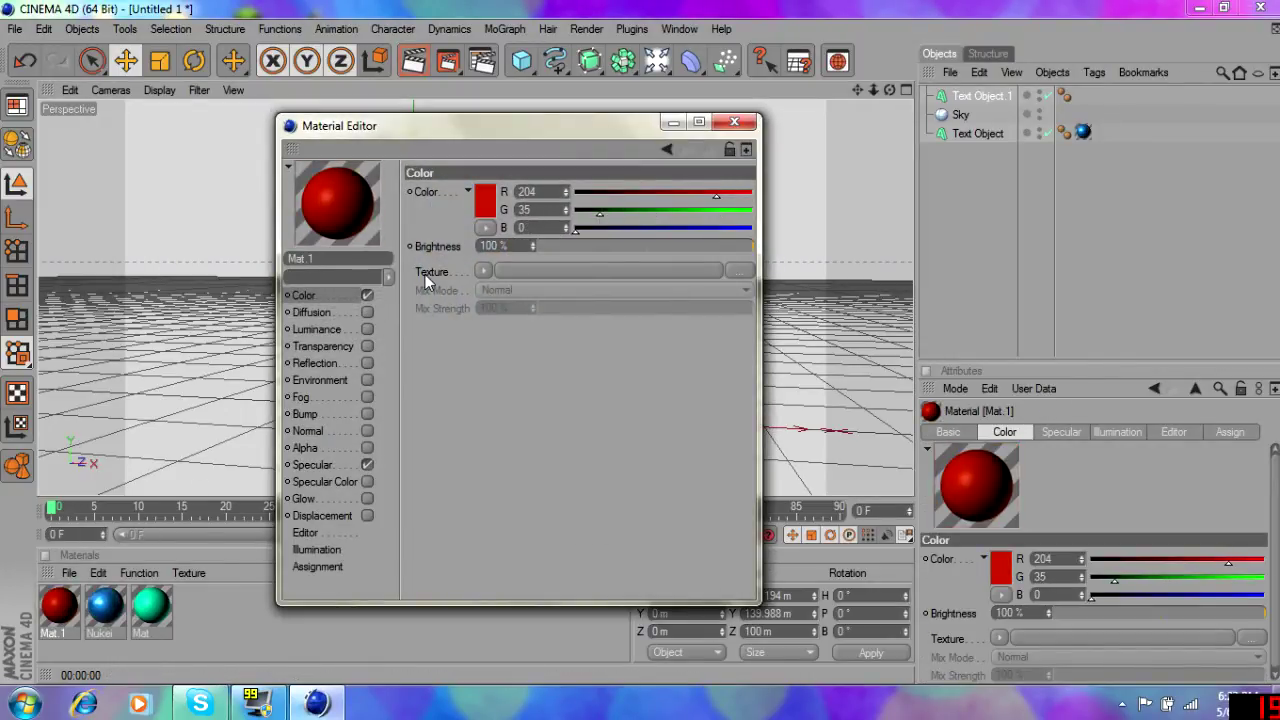
Enable reflection on Mat.1, apply it to the DD text, and test-render.
click(367, 363)
drag(611, 228, 582, 245)
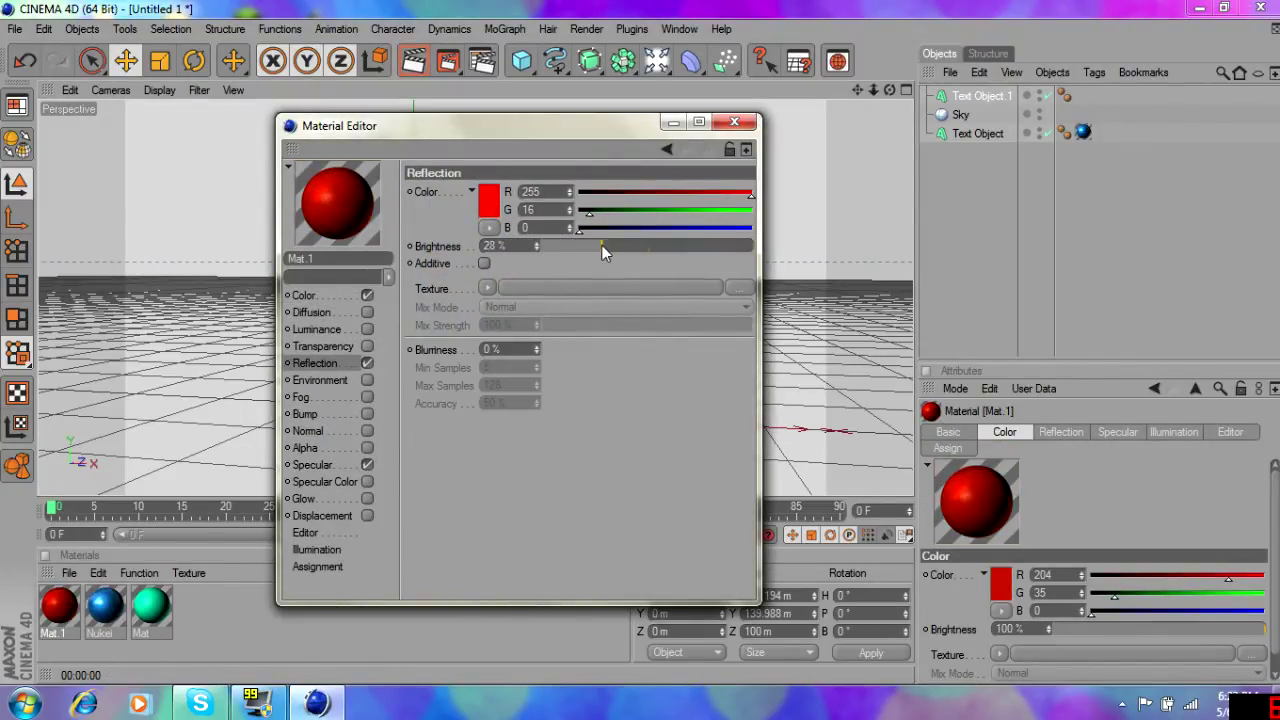
click(487, 288)
key(ctrl+r)
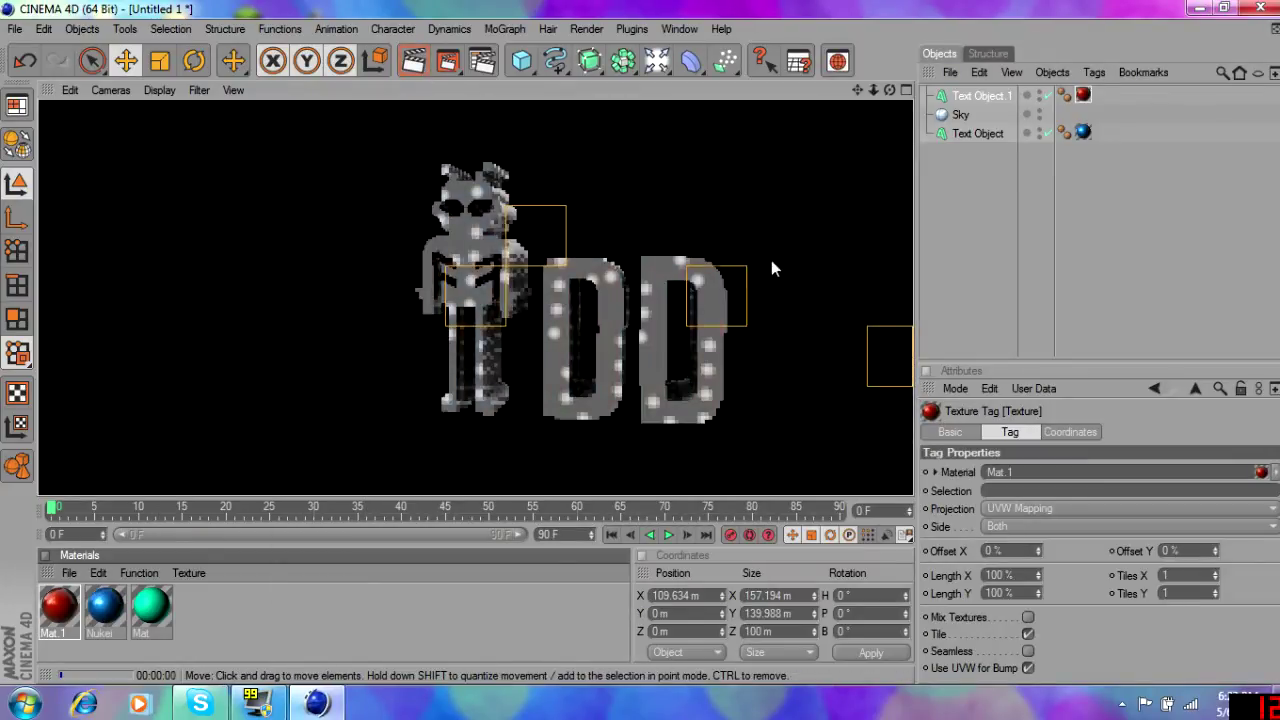
Rotate the robot and the DD text to angles and render to check them.
click(451, 234)
key(r)
mouse_move(418, 350)
mouse_down()
mouse_move(432, 400)
mouse_move(460, 410)
mouse_up()
mouse_move(570, 400)
mouse_down()
mouse_move(520, 420)
mouse_move(560, 440)
mouse_up()
click(413, 61)
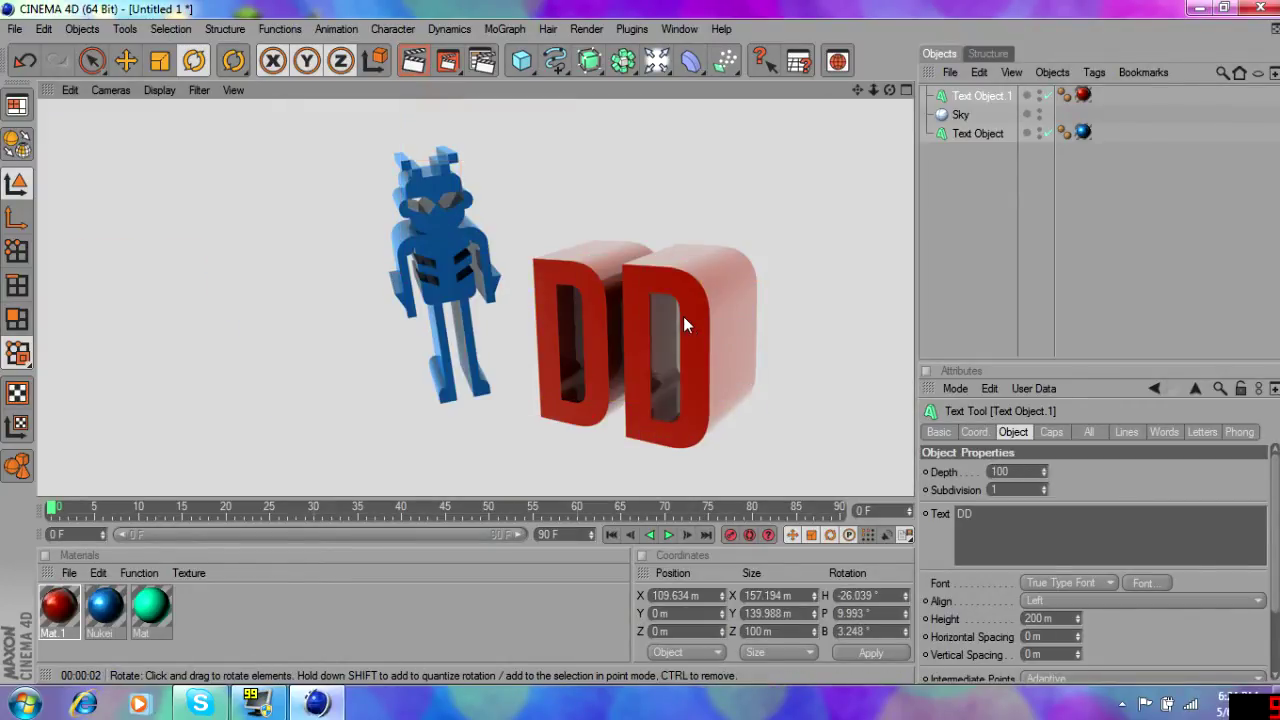
click(1135, 147)
Render only the current frame to the Picture Viewer.
click(482, 61)
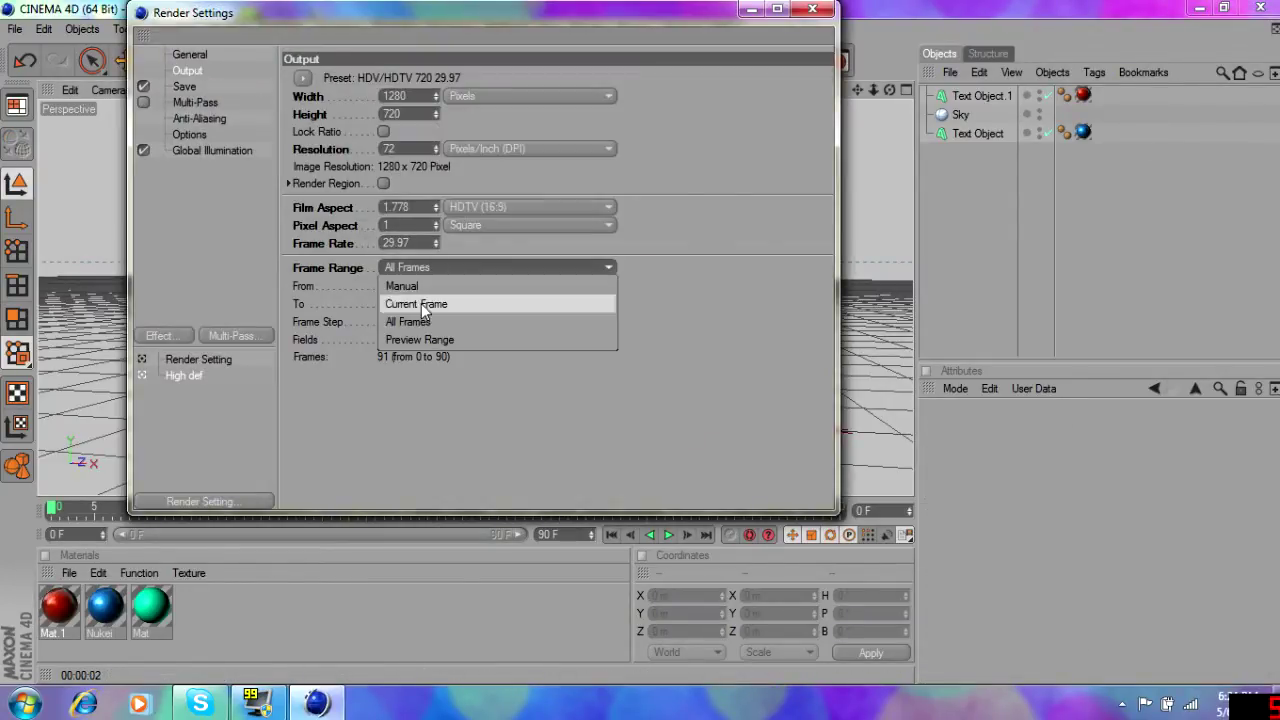
key(Escape)
click(413, 61)
click(447, 61)
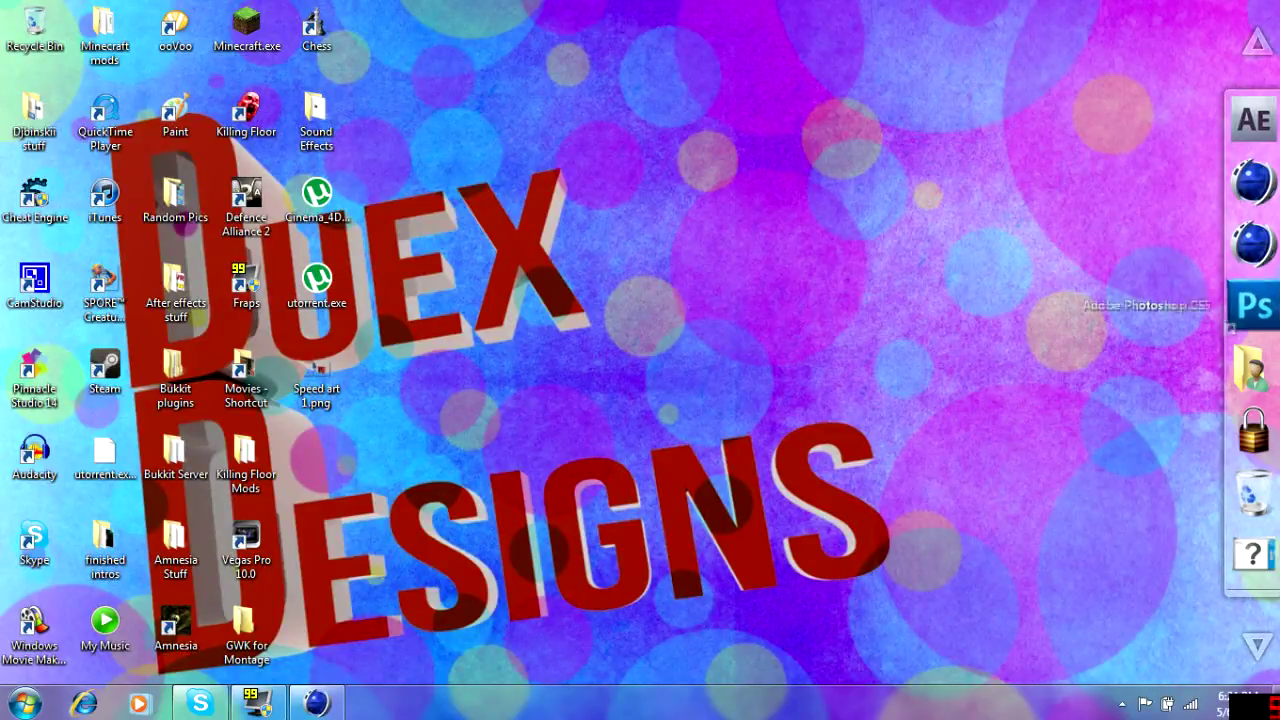
Launch Photoshop, create a new 1280×760 document and convert Background to Layer 0.
click(1254, 305)
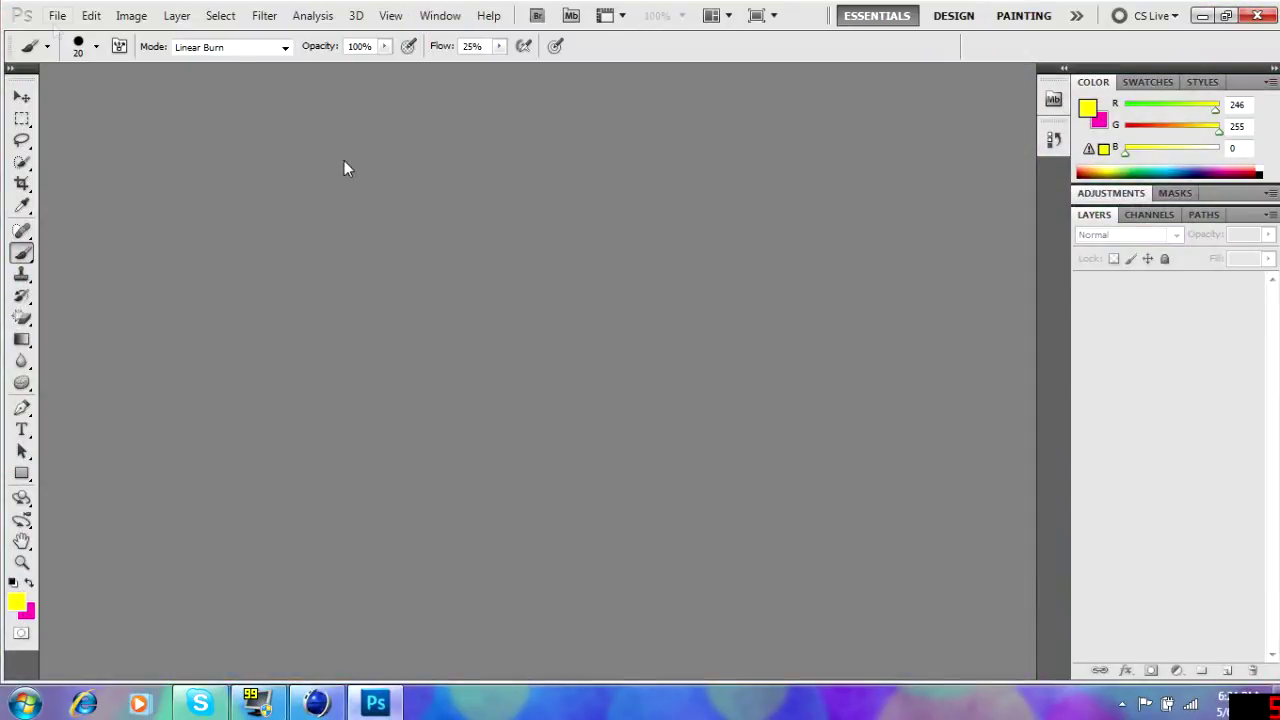
click(57, 15)
click(80, 38)
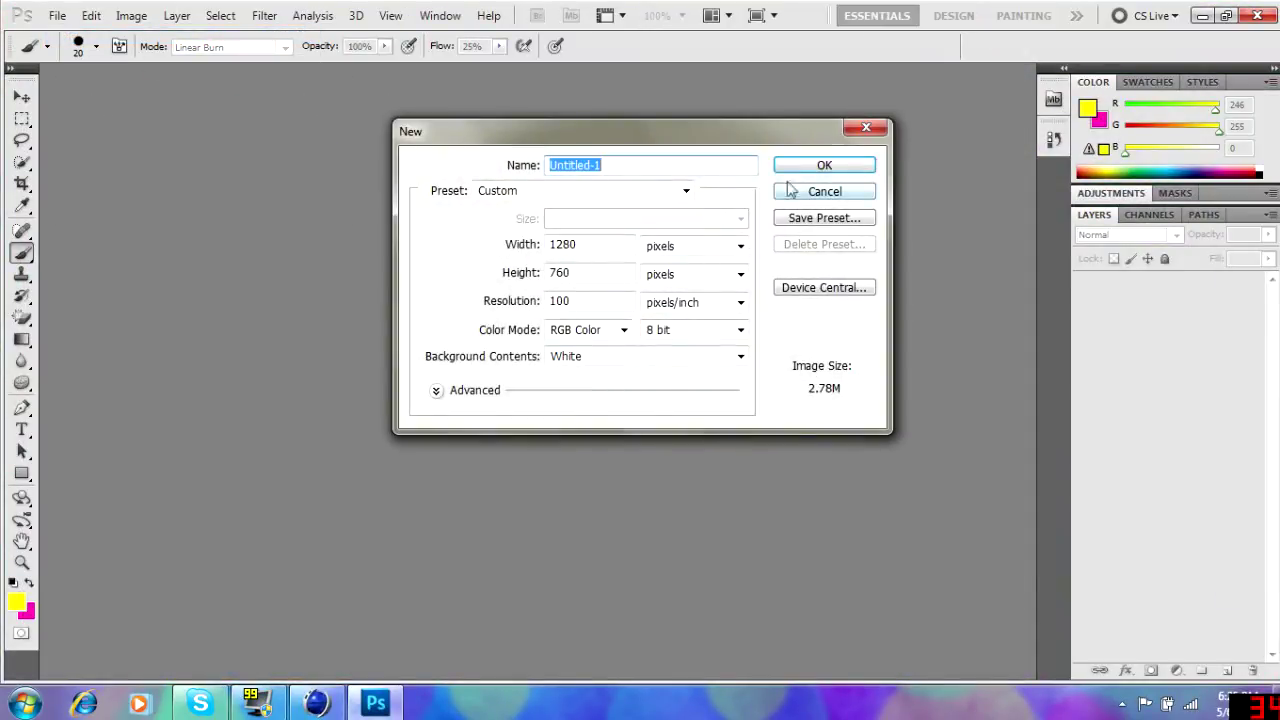
key(Return)
double_click(1150, 284)
Find the 1581 px spatter brush in the Brush Preset picker.
click(96, 47)
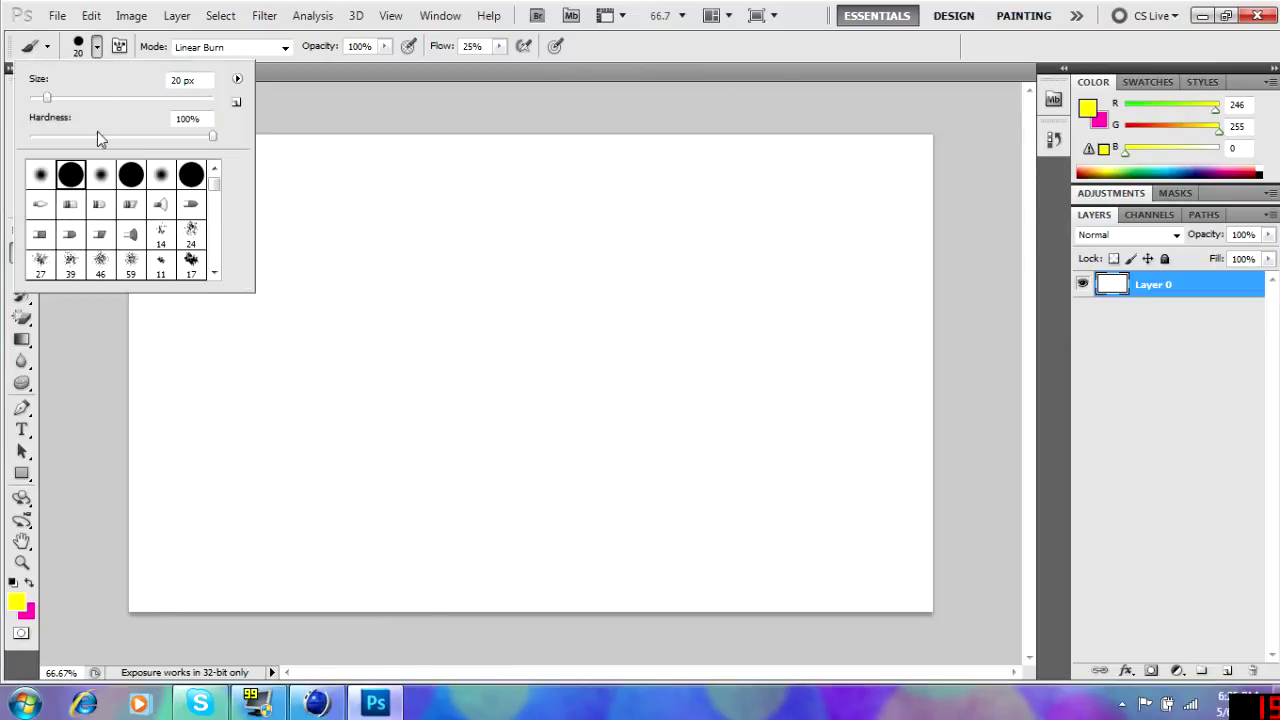
mouse_move(214, 190)
mouse_down()
mouse_move(216, 172)
mouse_move(217, 280)
mouse_up()
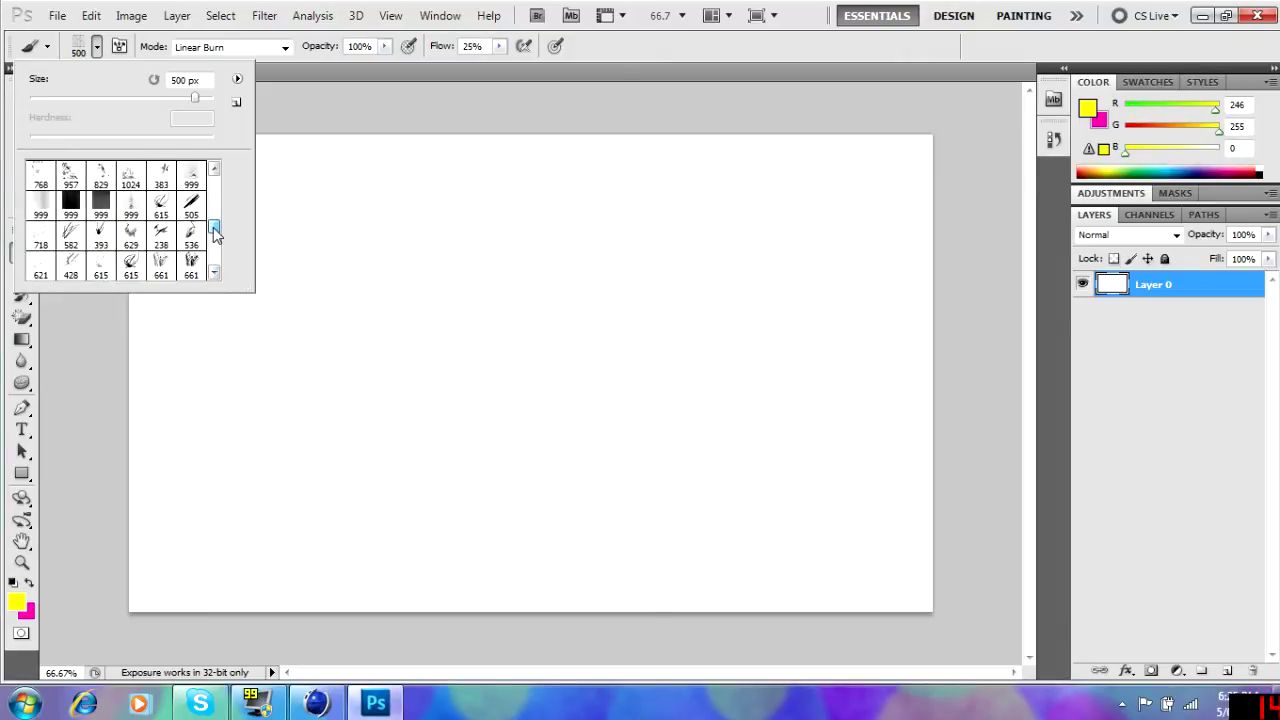
drag(216, 207, 218, 194)
With the 1581 px spatter brush, paint yellow on the left and magenta on the right.
click(100, 195)
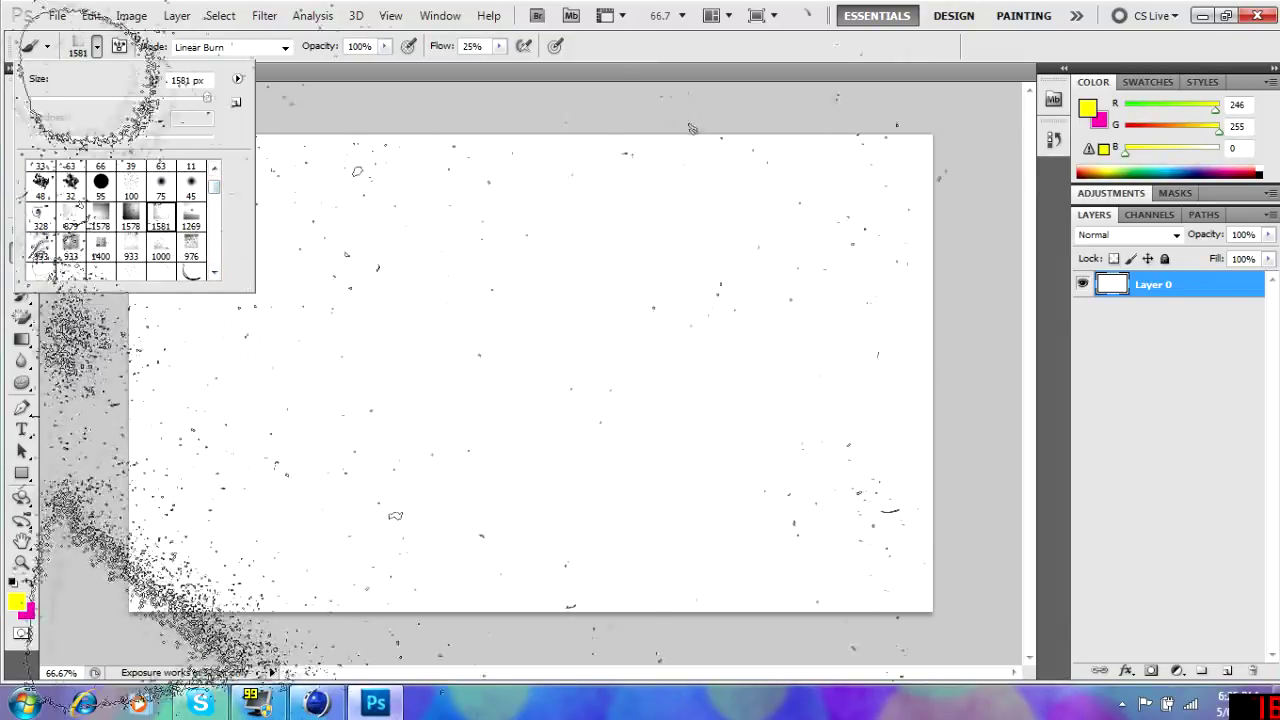
drag(200, 250, 250, 560)
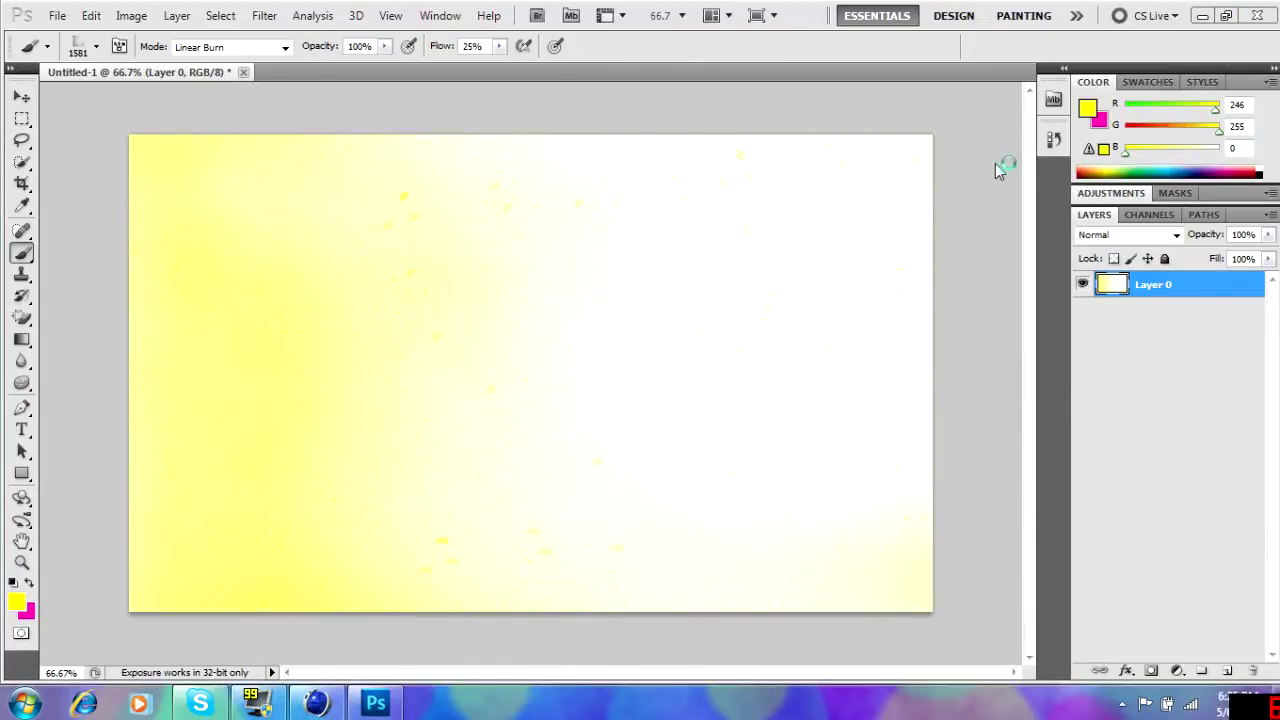
click(16, 600)
click(648, 218)
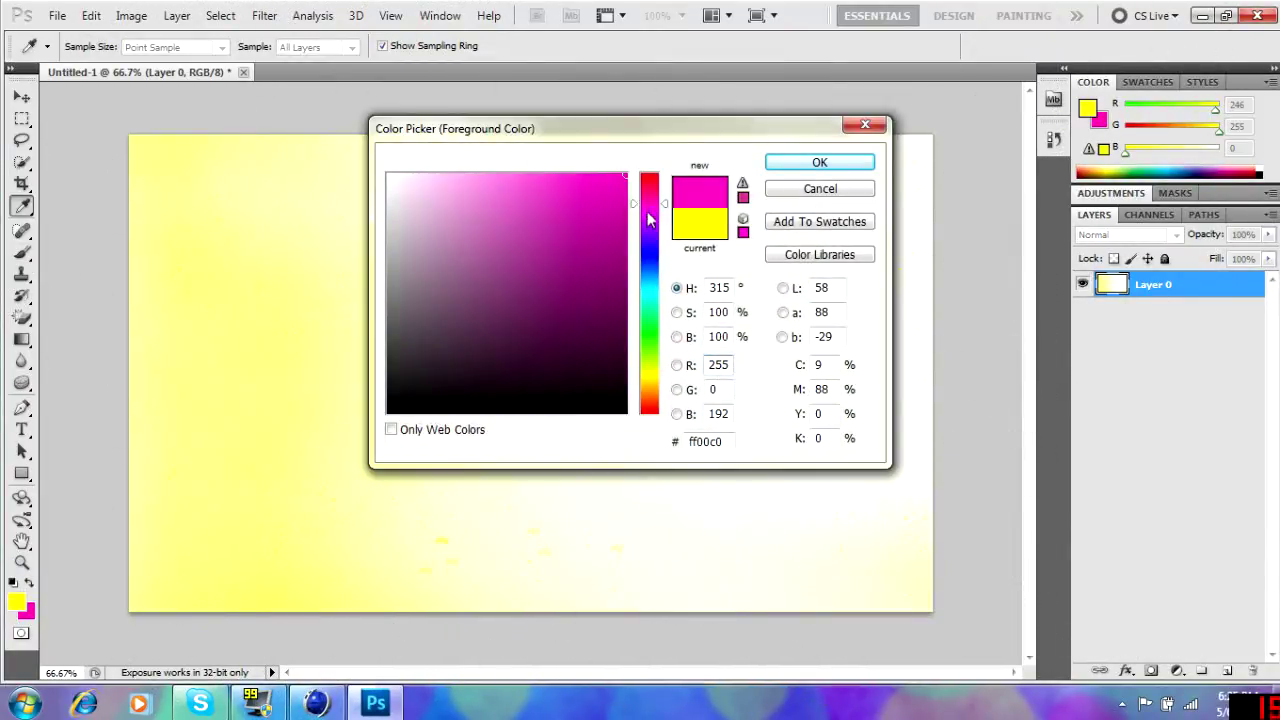
click(819, 162)
drag(900, 250, 750, 350)
Paint cyan across the canvas with a brush preset.
click(16, 600)
click(649, 280)
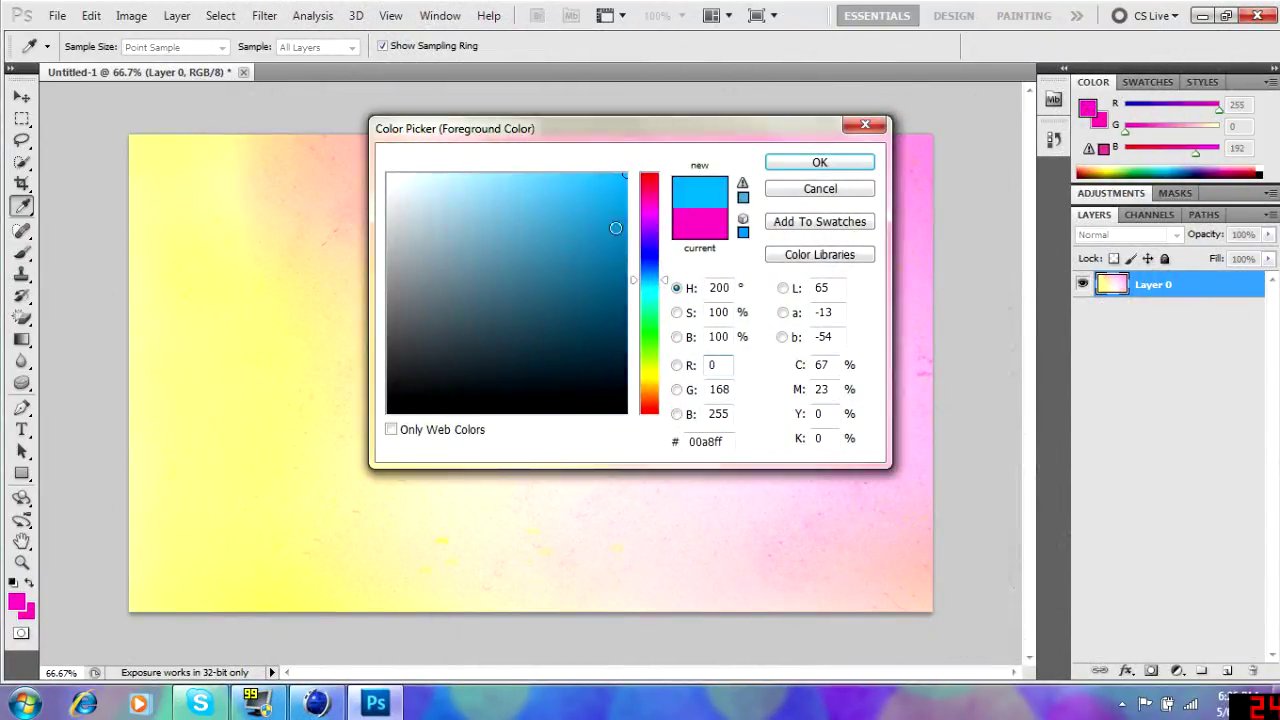
click(819, 162)
click(85, 46)
drag(200, 400, 632, 710)
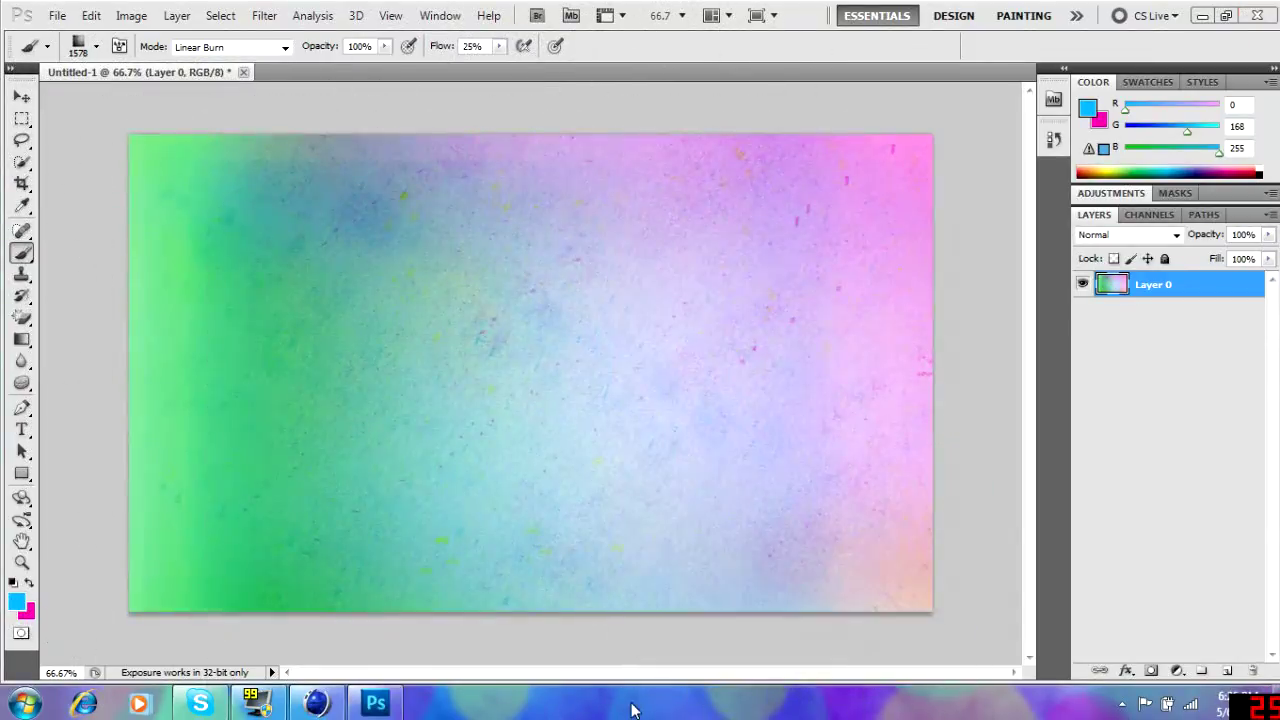
drag(515, 330, 515, 335)
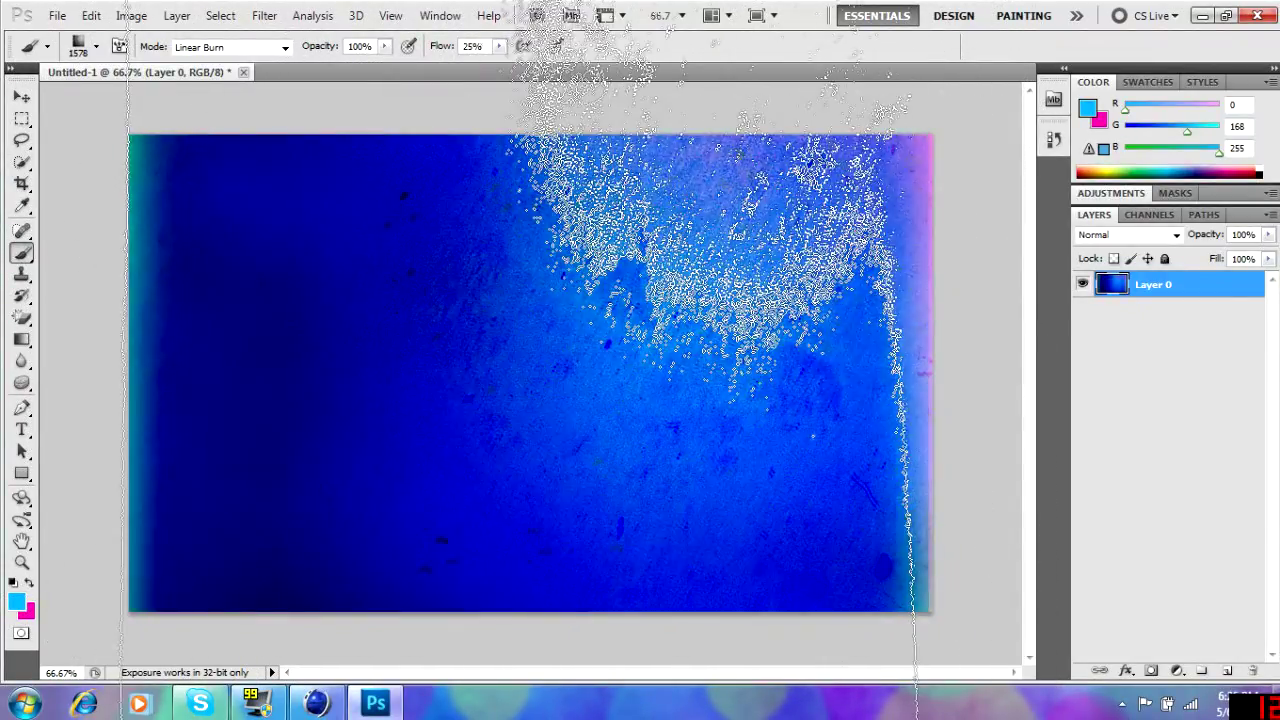
Undo the strokes that turned the canvas blue and paint magenta over it instead.
click(16, 600)
click(646, 199)
click(819, 162)
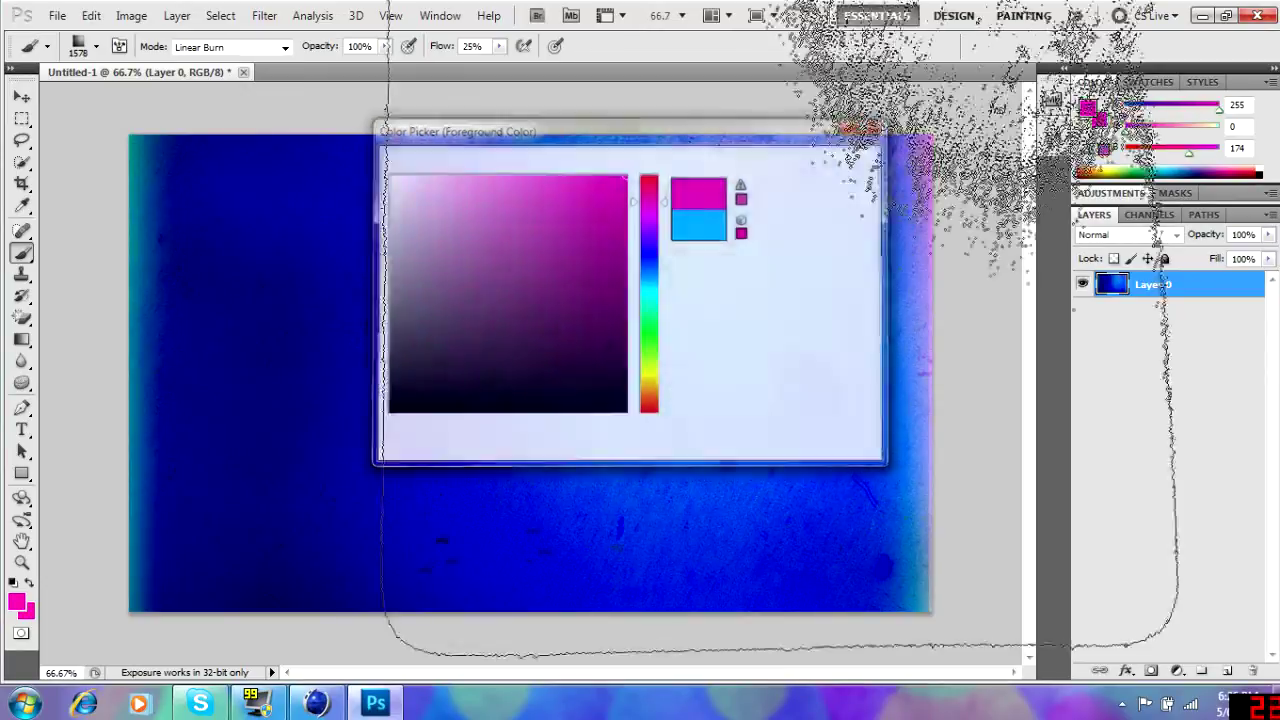
key(ctrl+alt+z)
key(ctrl+alt+z)
key(ctrl+alt+z)
key(ctrl+alt+z)
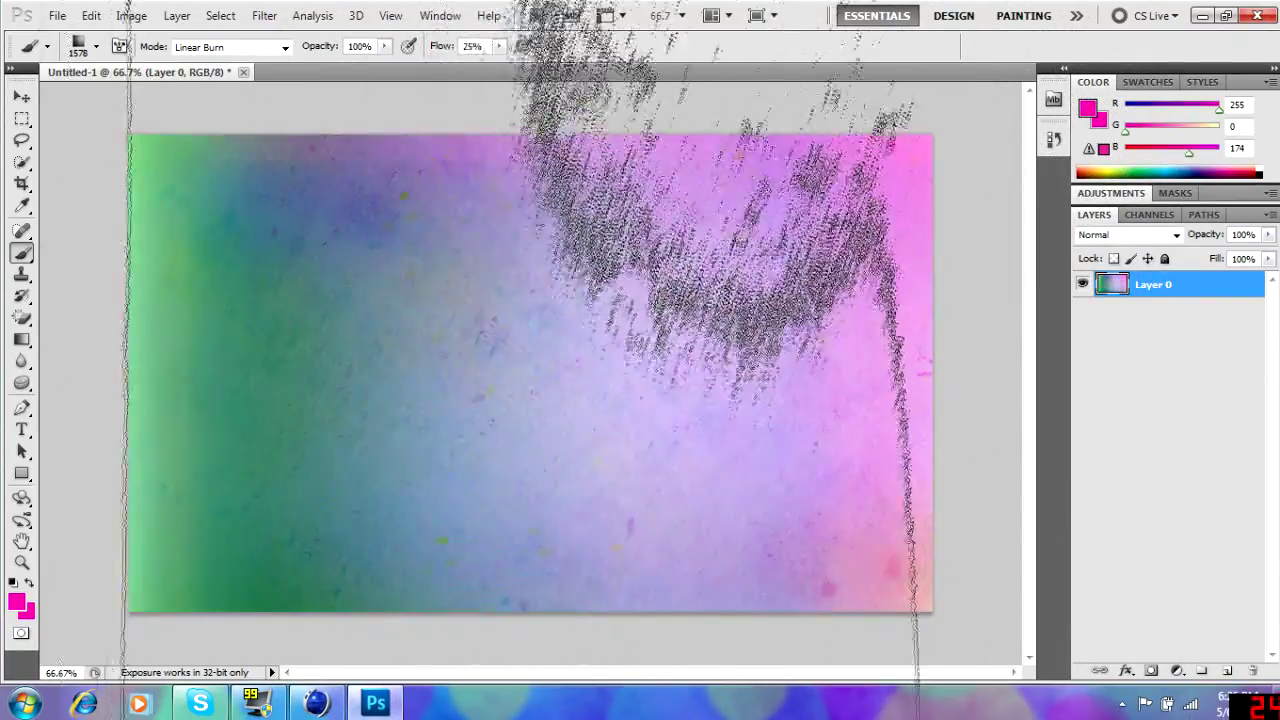
drag(652, 348, 900, 150)
Try a yellow textured burn across the canvas, undo it, then open the Cinema 4D render.
click(16, 600)
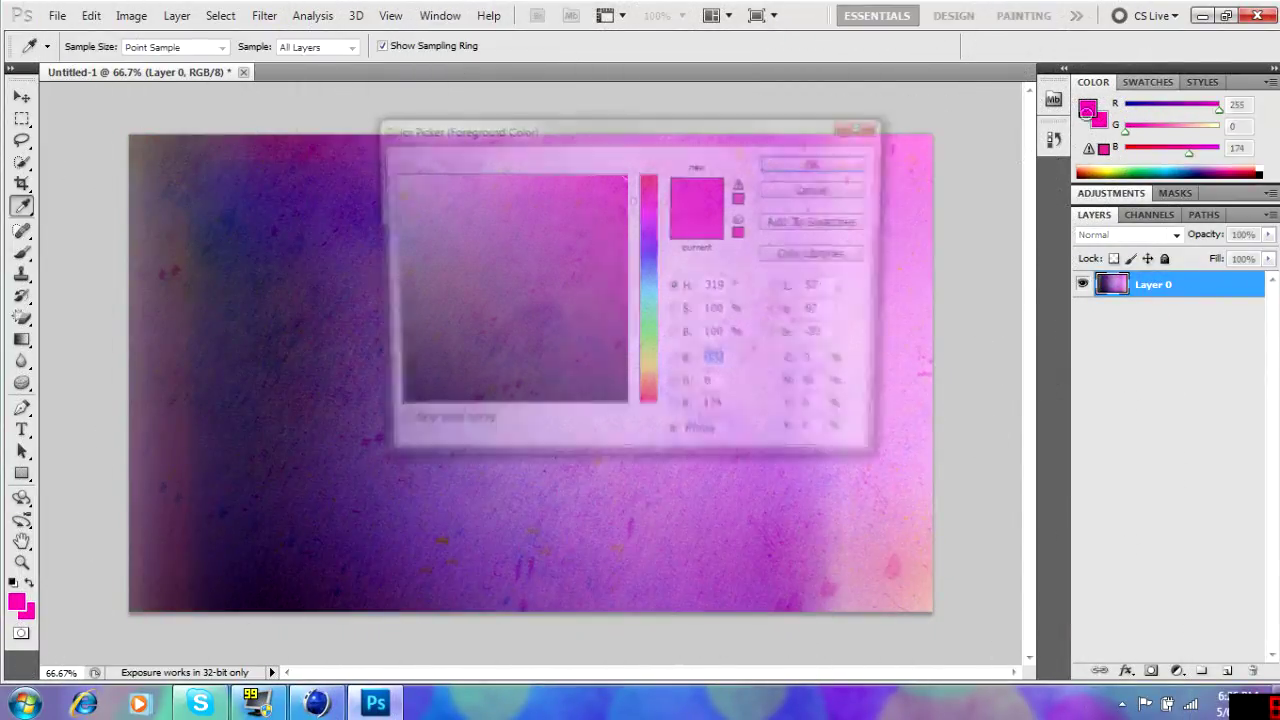
click(649, 372)
click(819, 162)
click(80, 46)
drag(260, 380, 820, 370)
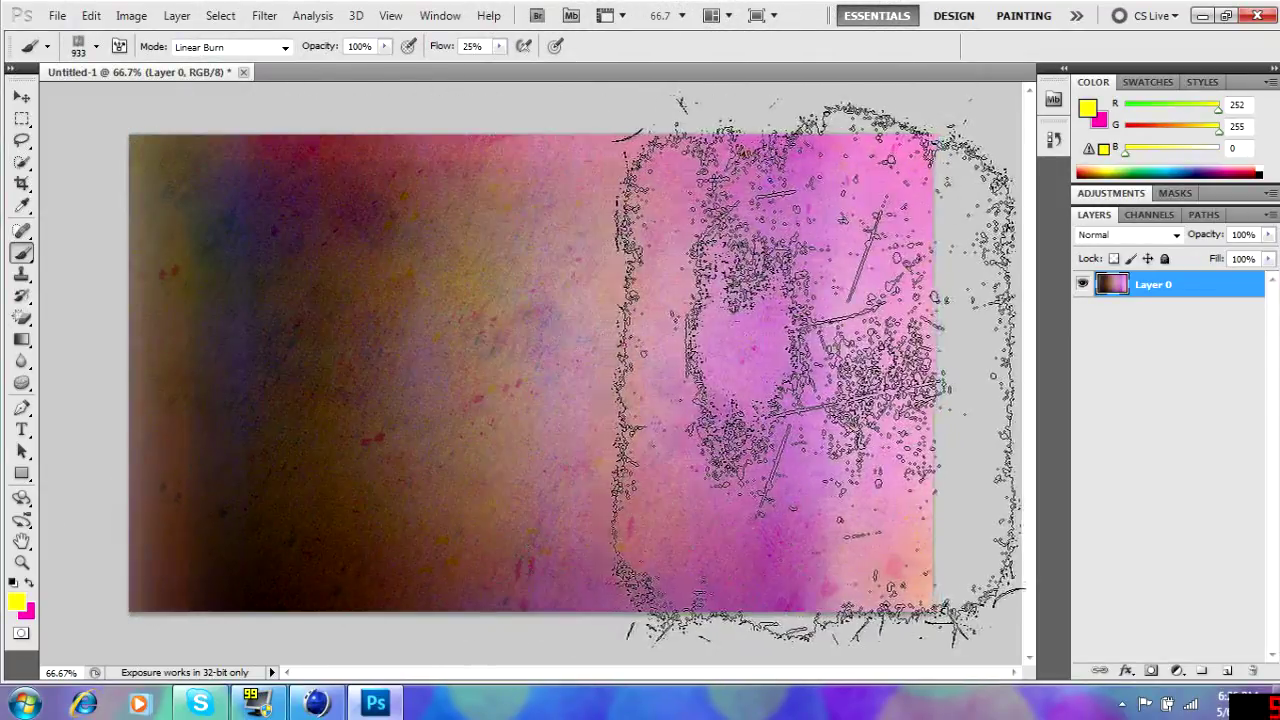
key(ctrl+alt+z)
key(ctrl+alt+z)
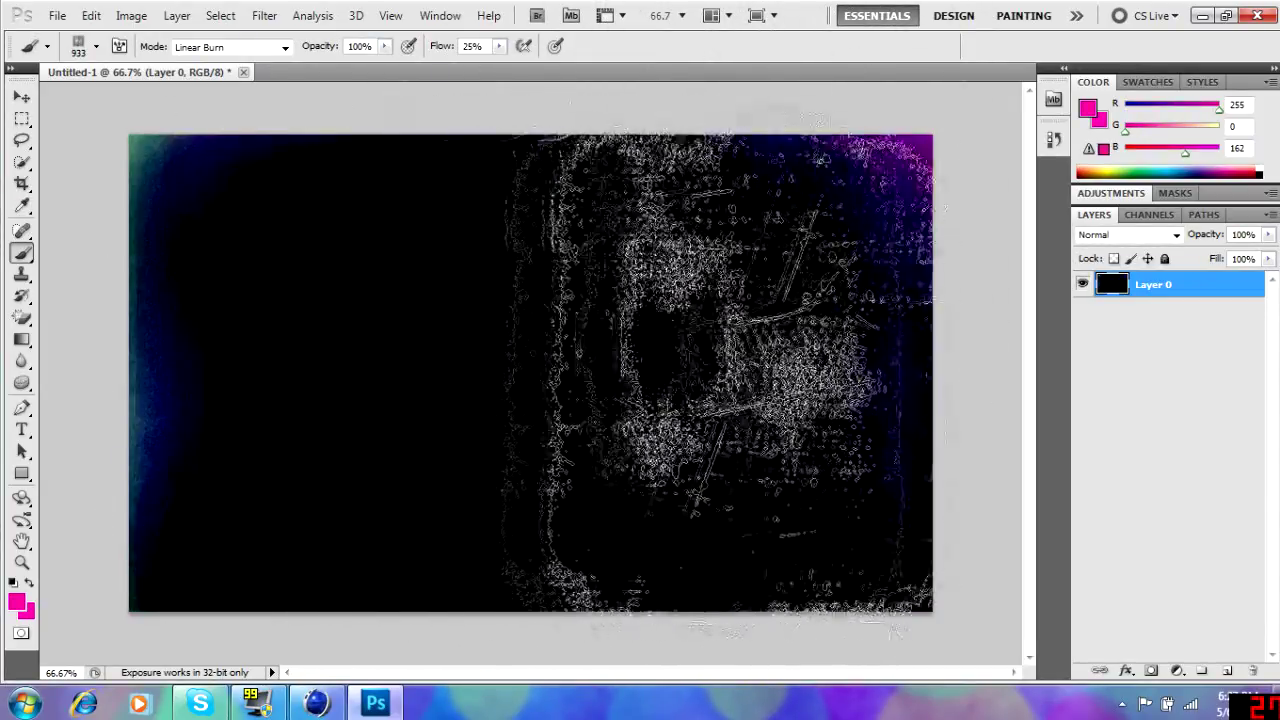
click(57, 15)
click(228, 128)
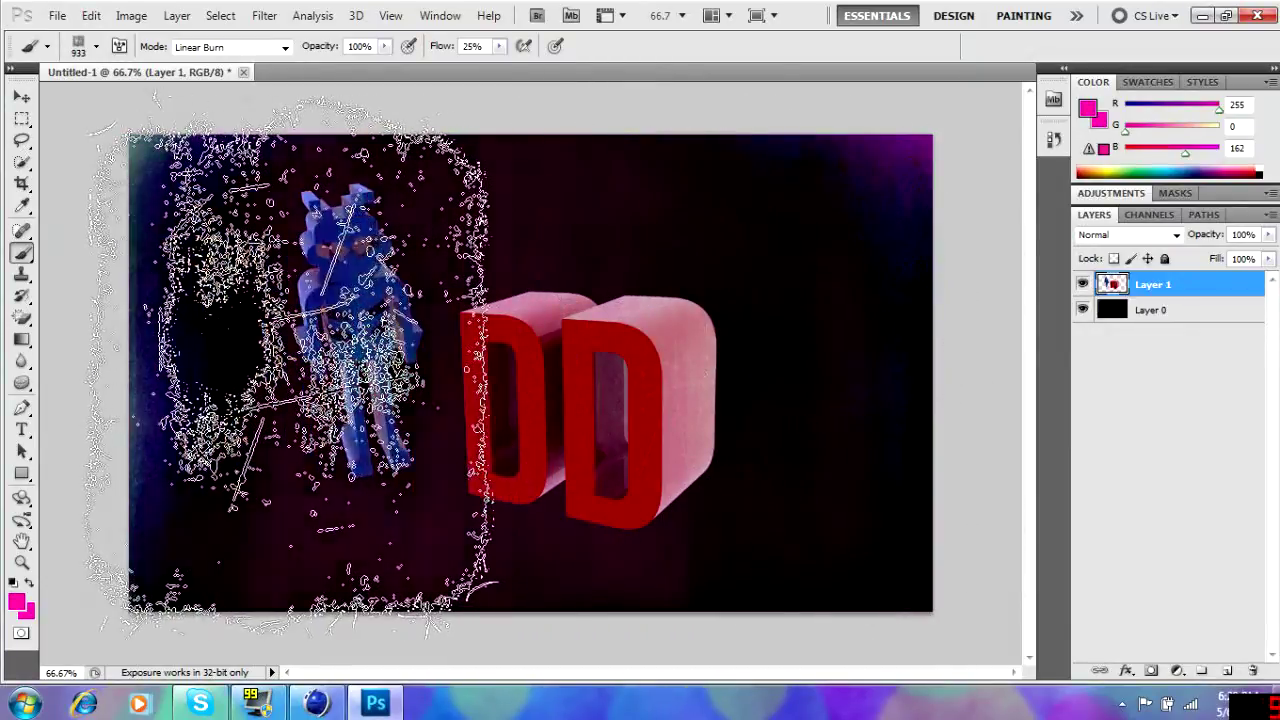
Pick a hard round 201 px brush and paint three large pink circles.
click(96, 46)
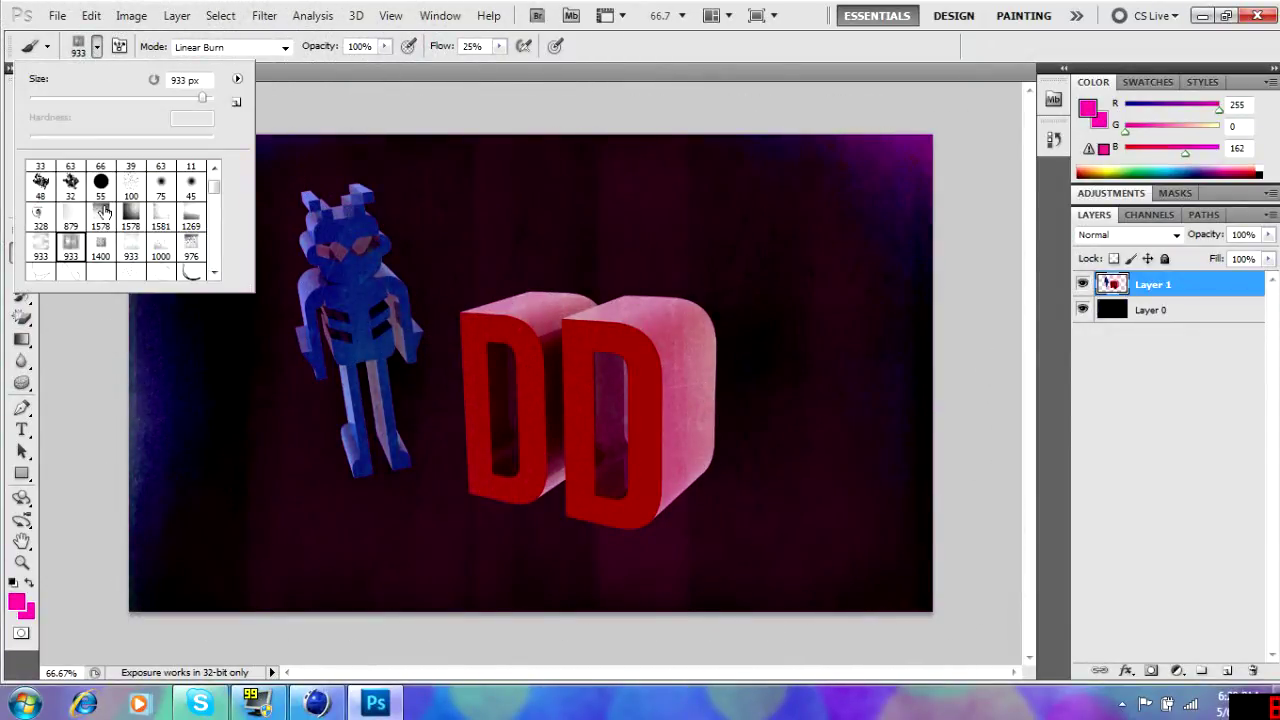
click(567, 246)
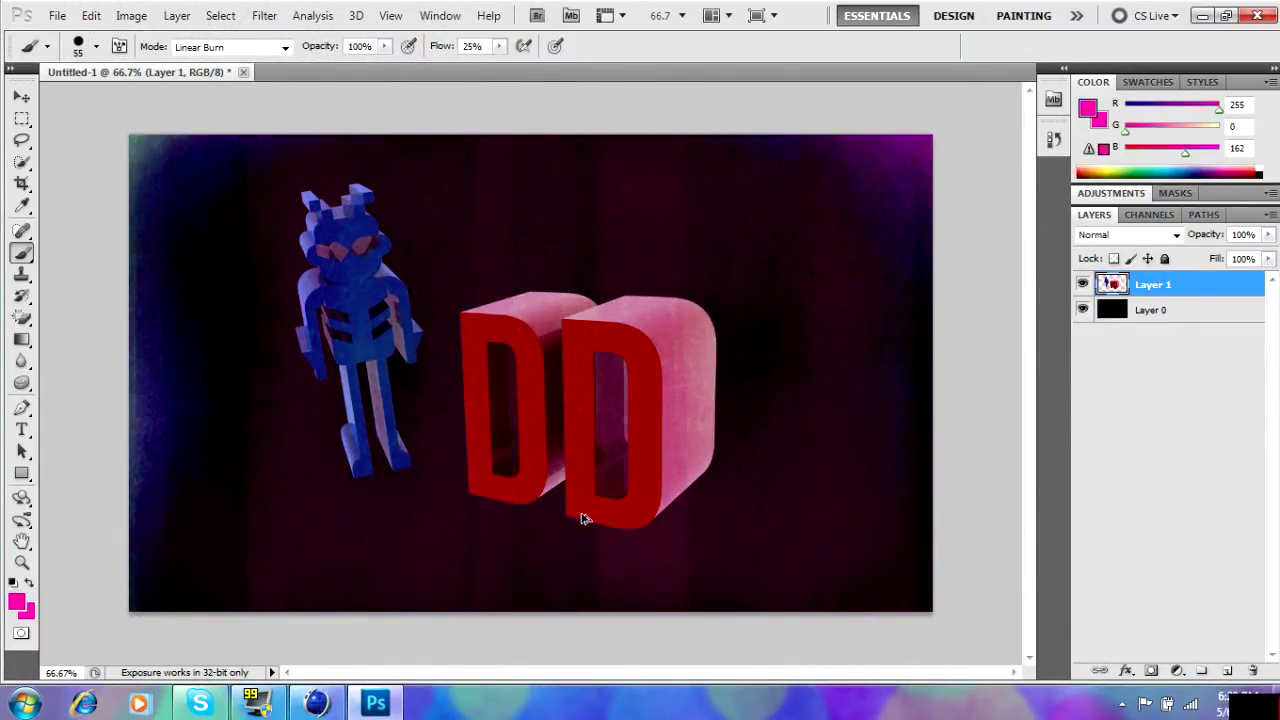
click(96, 47)
scroll(225, 193, up, 2)
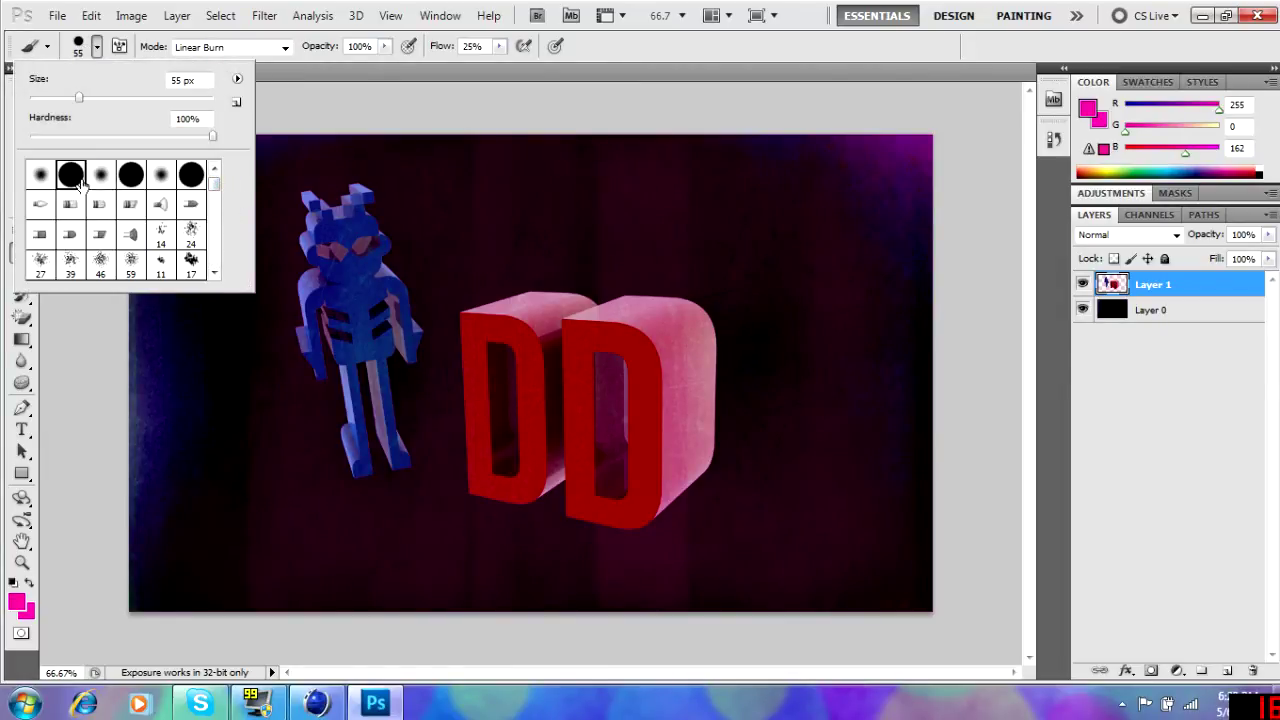
click(612, 215)
click(96, 47)
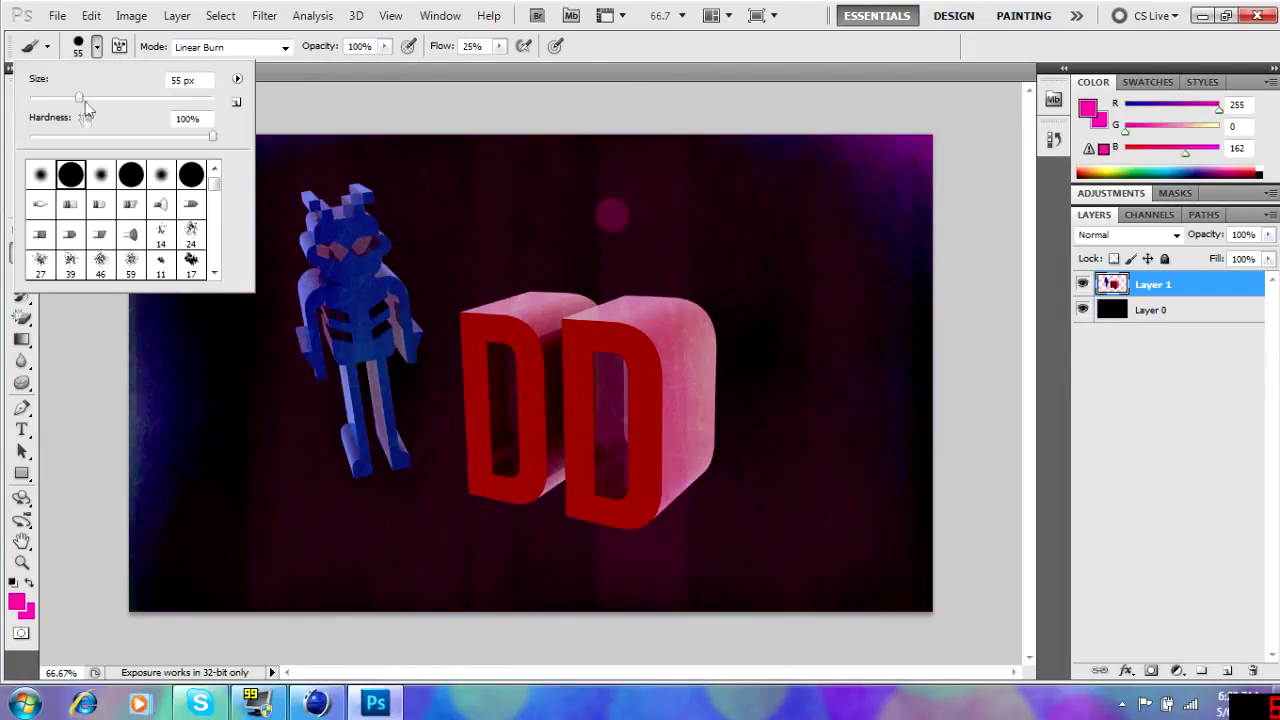
drag(86, 108, 130, 108)
click(880, 175)
click(885, 555)
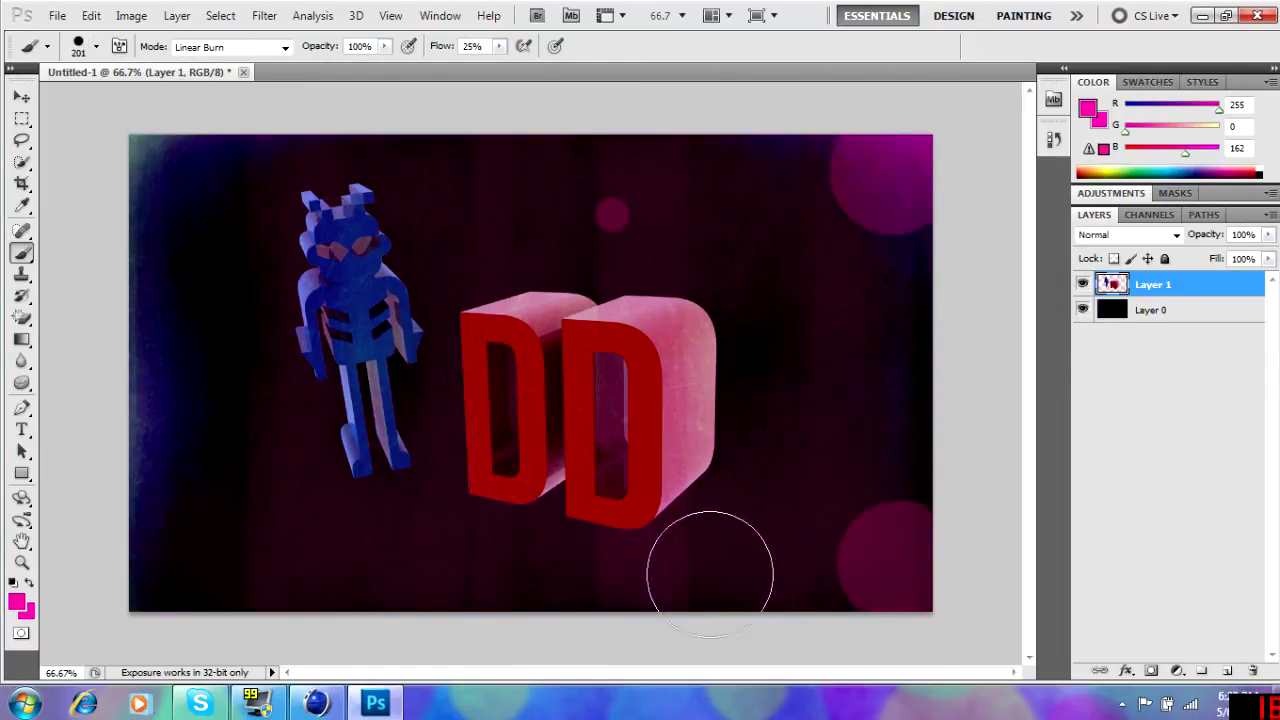
click(410, 630)
click(458, 274)
Paint two medium pink circles at 94 px and a small dot at 38 px.
click(96, 47)
drag(130, 108, 103, 98)
click(264, 520)
click(910, 355)
click(96, 47)
click(750, 389)
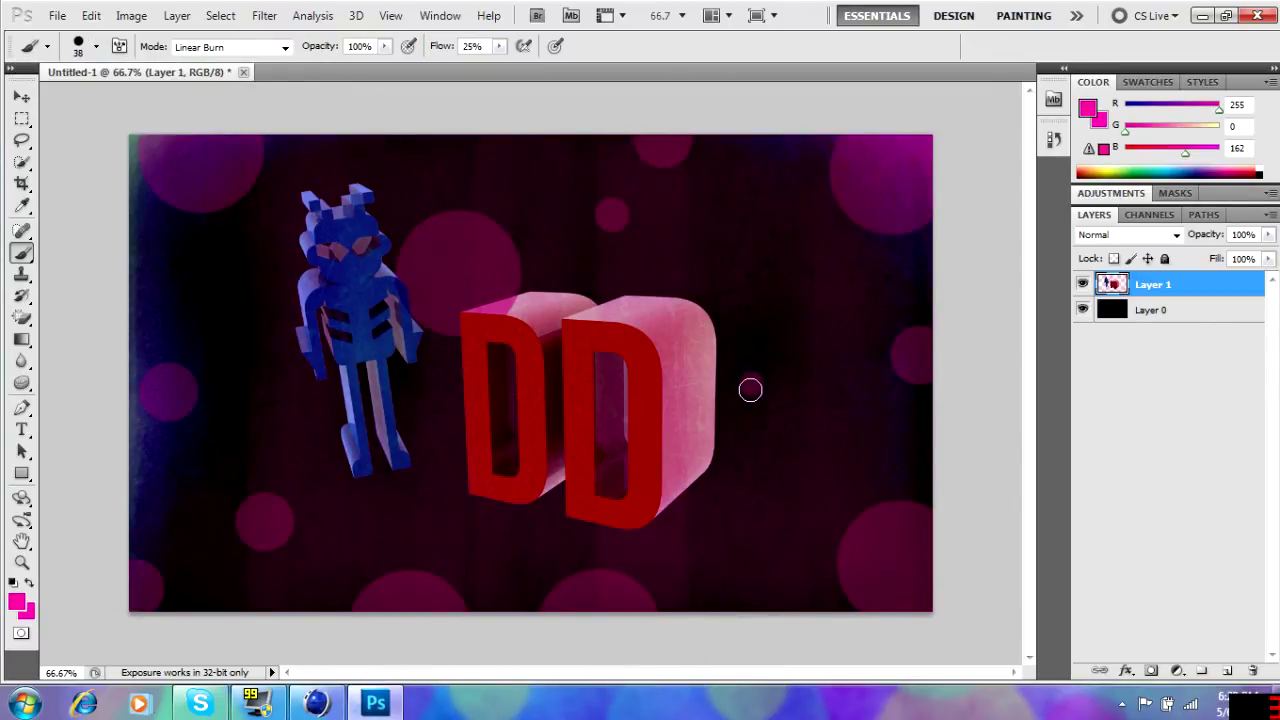
click(770, 576)
click(96, 47)
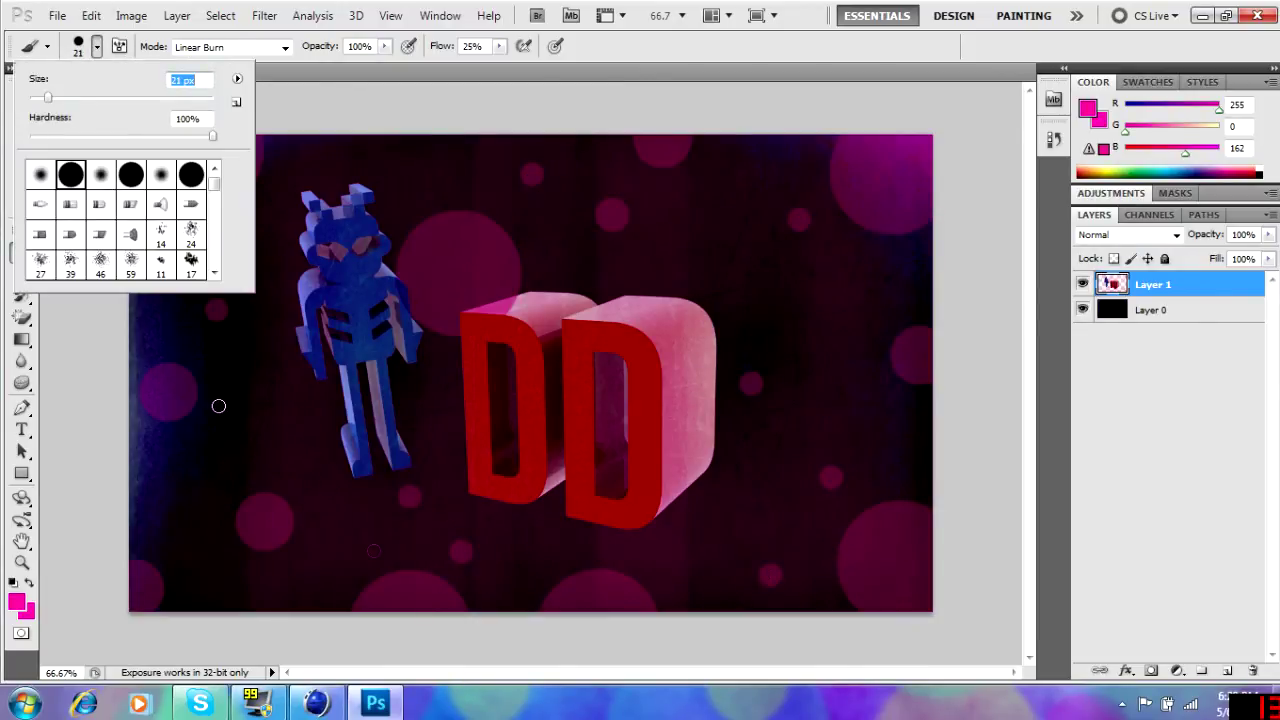
click(218, 406)
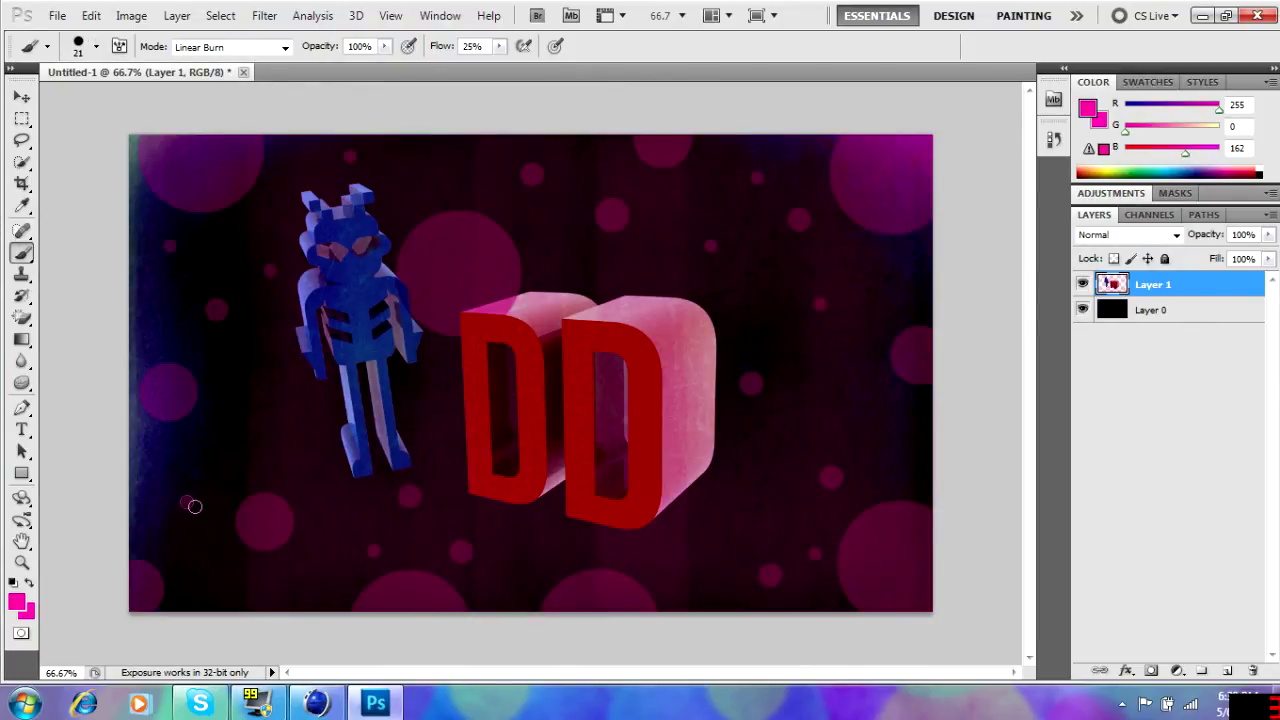
Switch the foreground to cyan, paint small cyan dots, and enlarge the brush to 59 px.
click(16, 602)
click(651, 290)
click(817, 163)
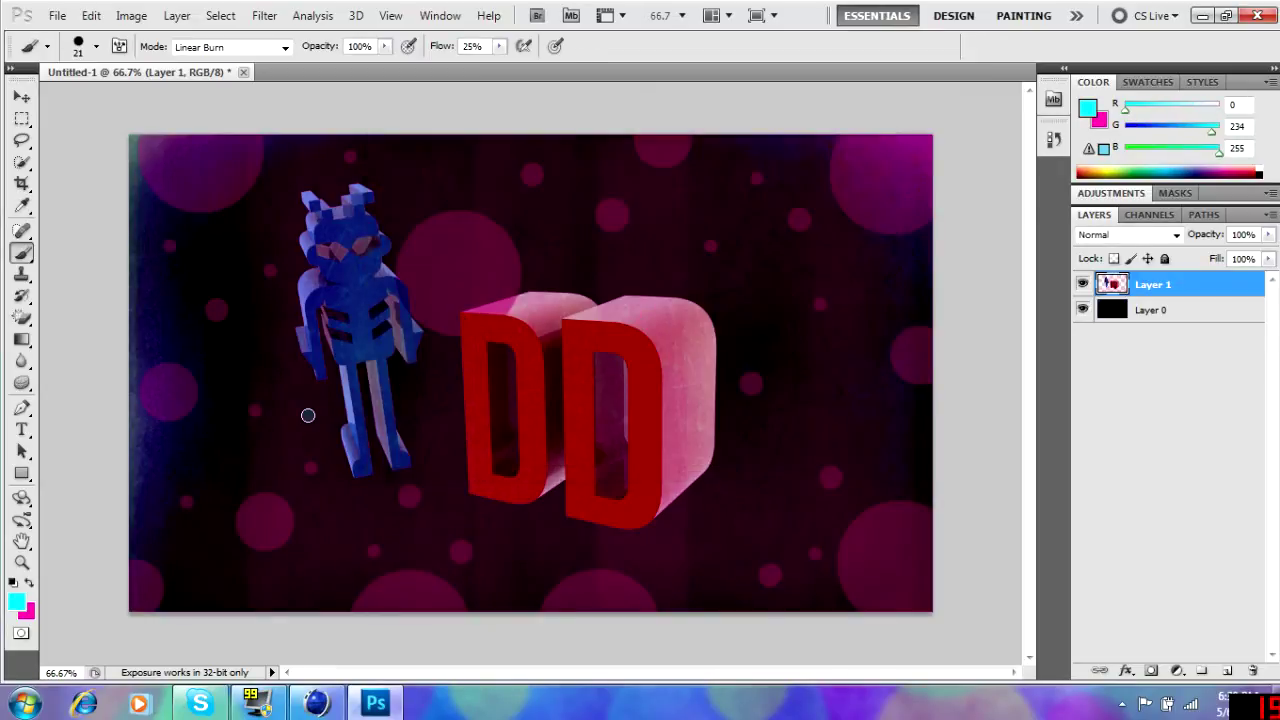
click(96, 47)
click(710, 328)
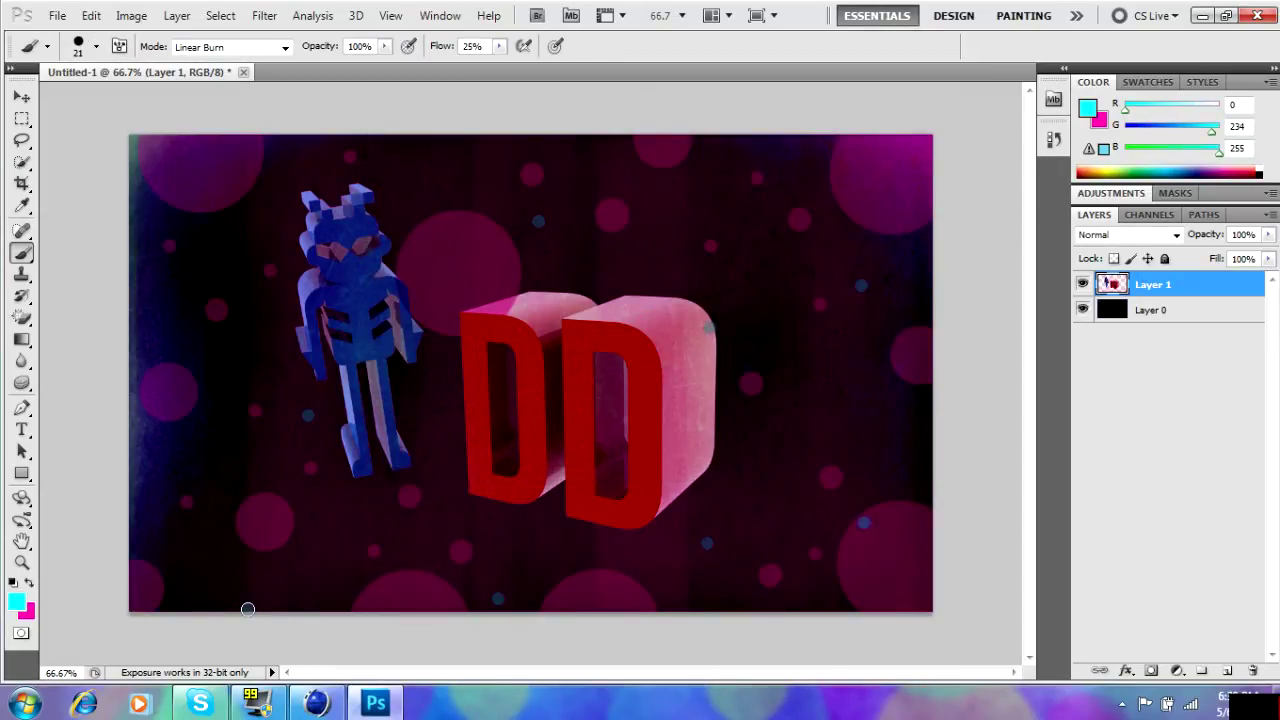
click(96, 47)
click(262, 358)
click(790, 270)
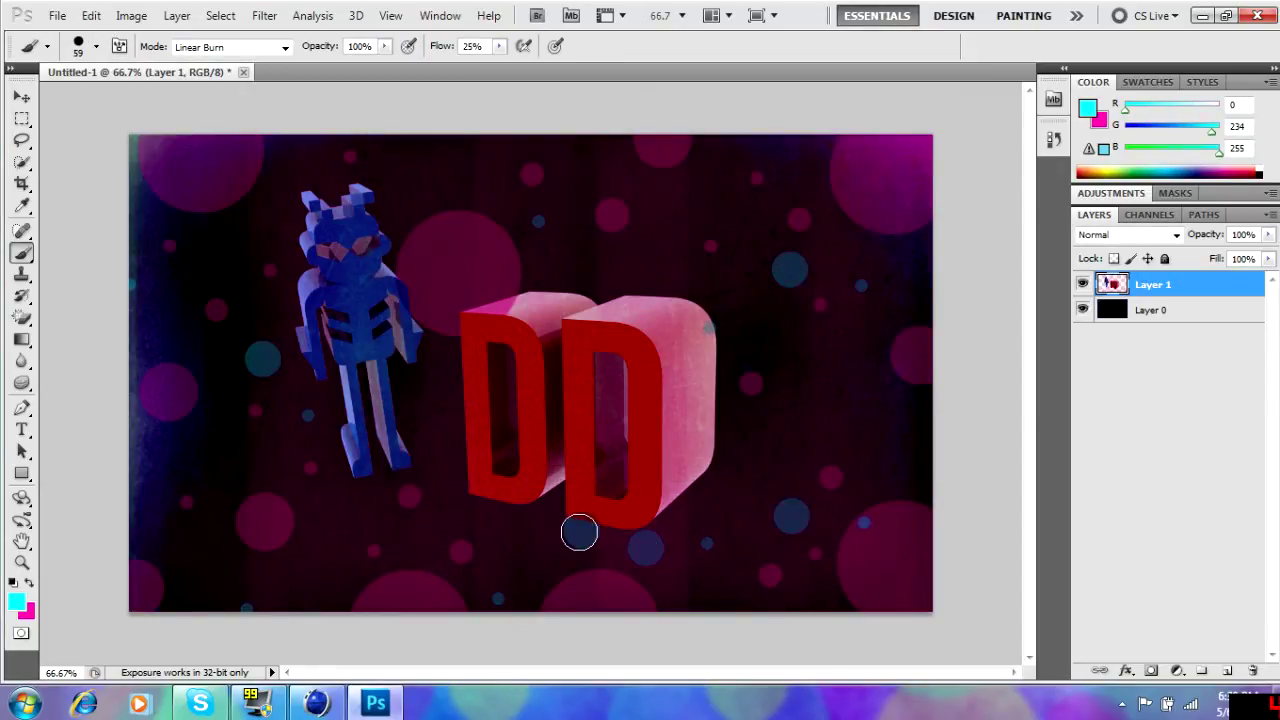
Paint large cyan circles at 104 px and 193 px along the edges and bottom.
click(96, 47)
click(145, 460)
drag(100, 72, 183, 72)
click(96, 47)
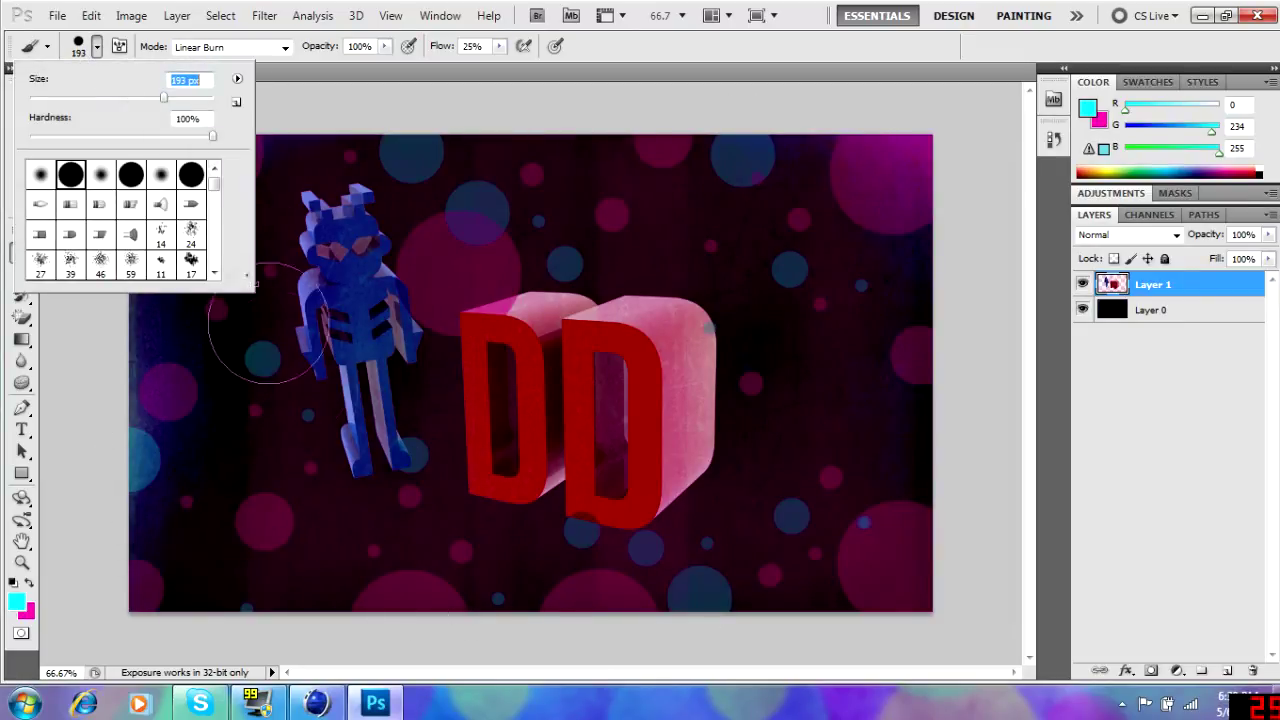
click(335, 580)
click(808, 132)
click(593, 128)
click(122, 168)
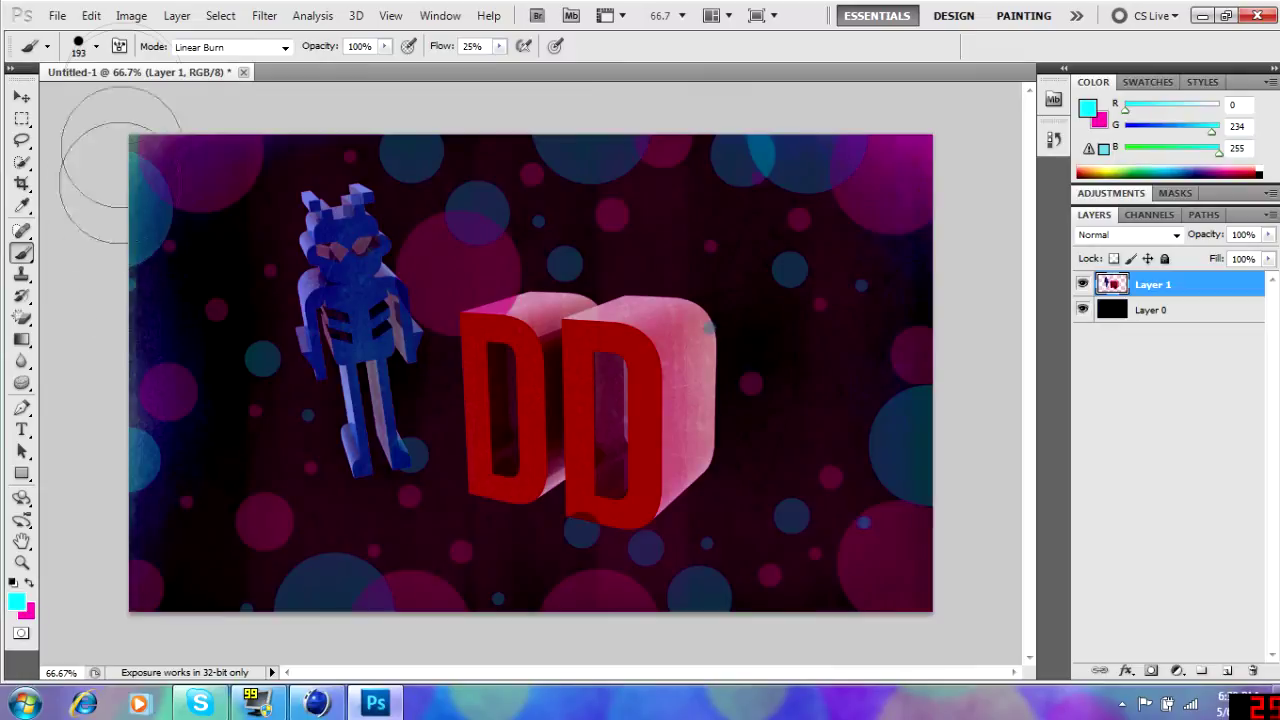
Shift the foreground colour hue from cyan to yellow f6ff00.
click(97, 47)
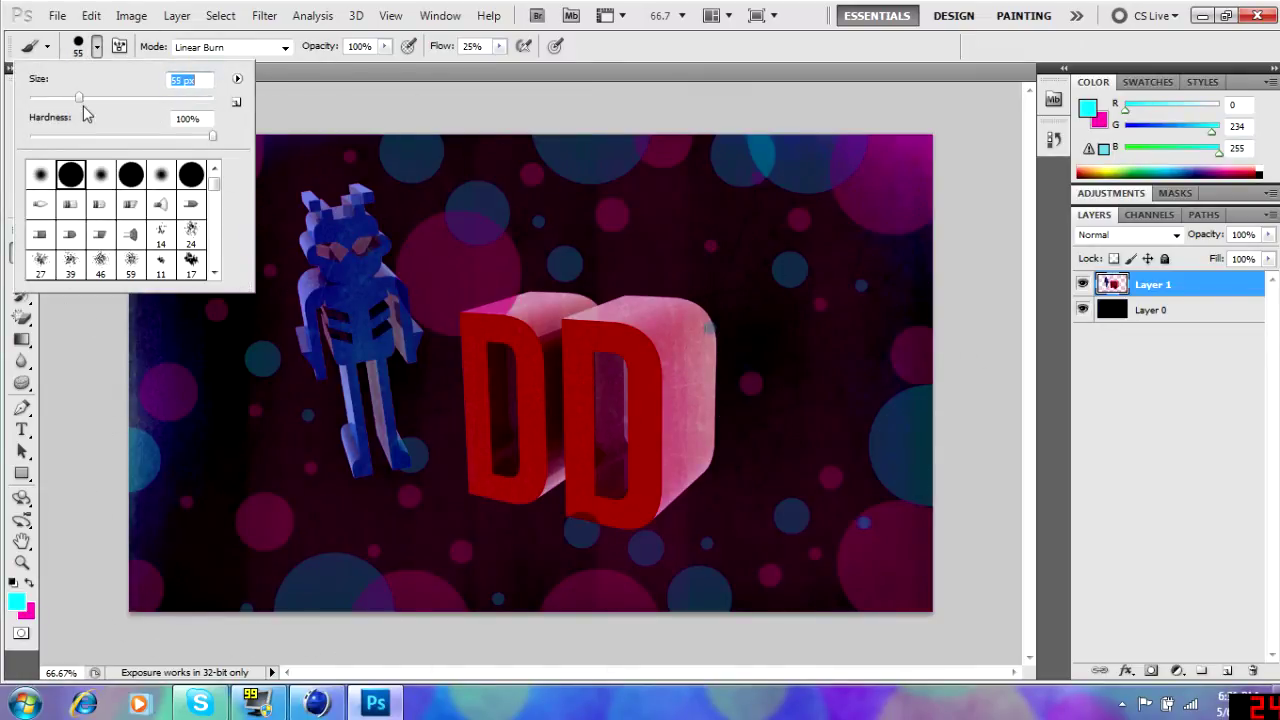
click(16, 601)
drag(650, 293, 650, 372)
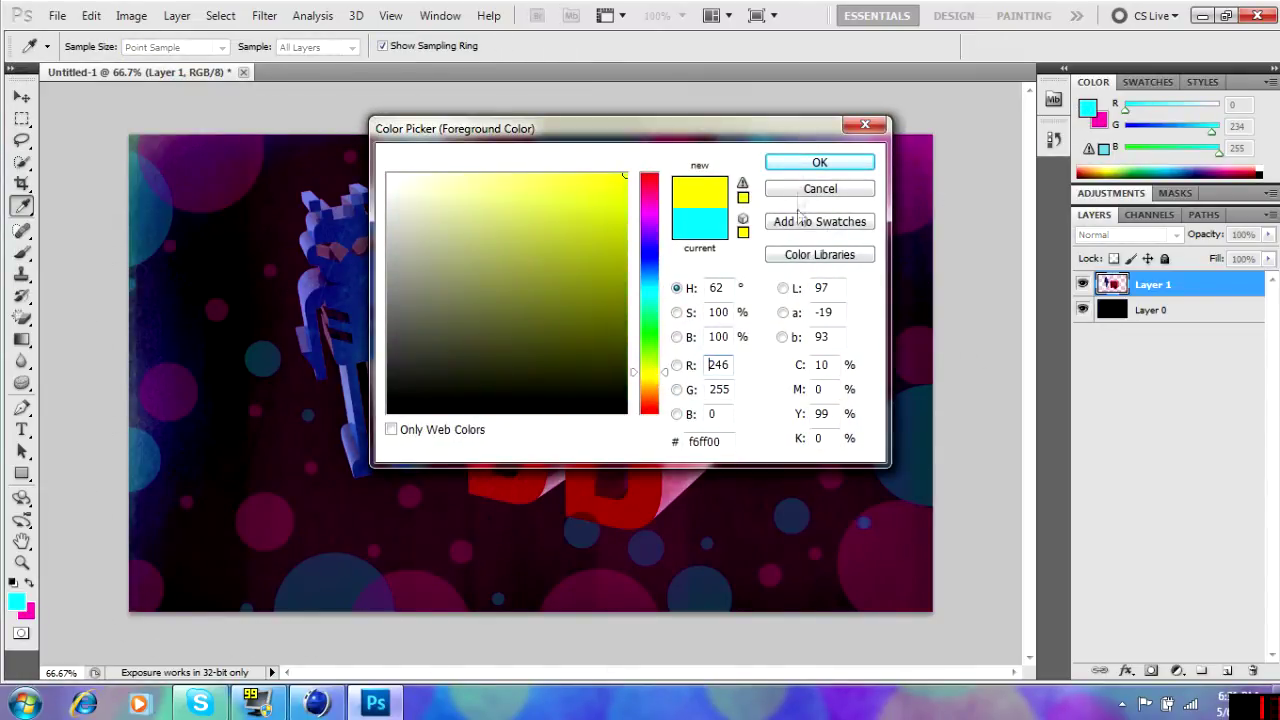
Burn a yellow tint across the lower canvas with the 1269 px textured brush.
click(819, 162)
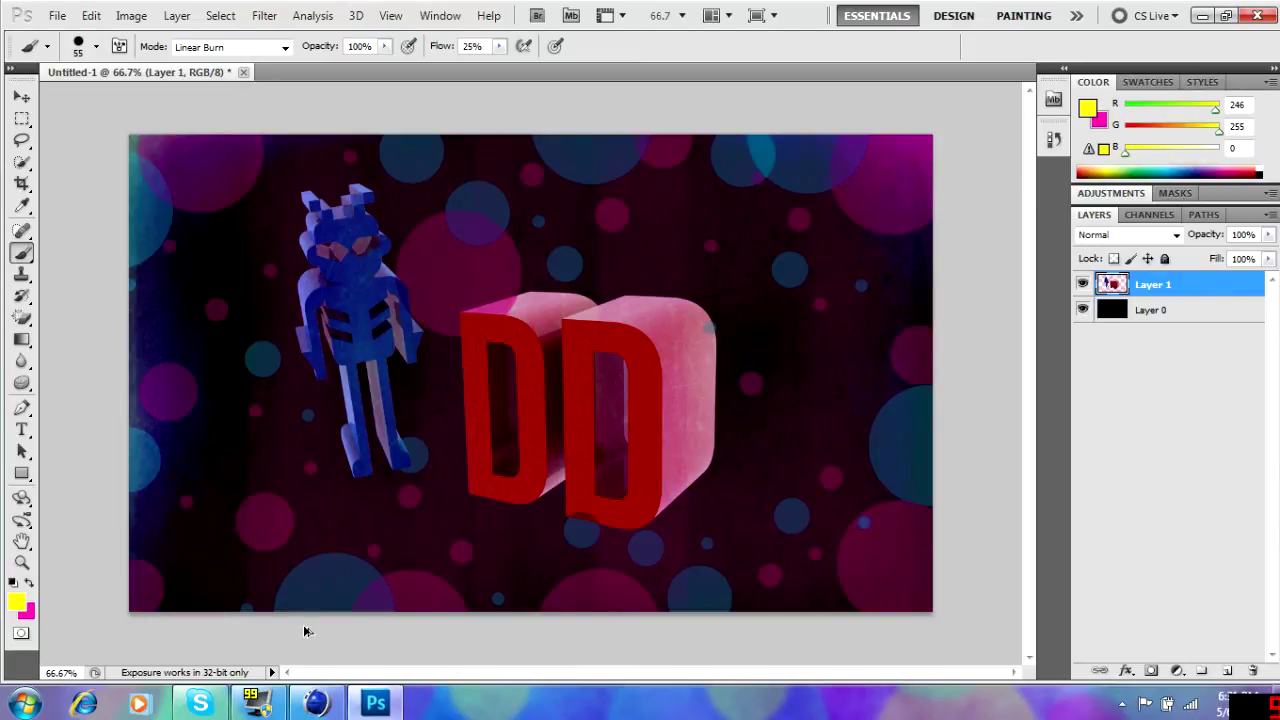
click(97, 47)
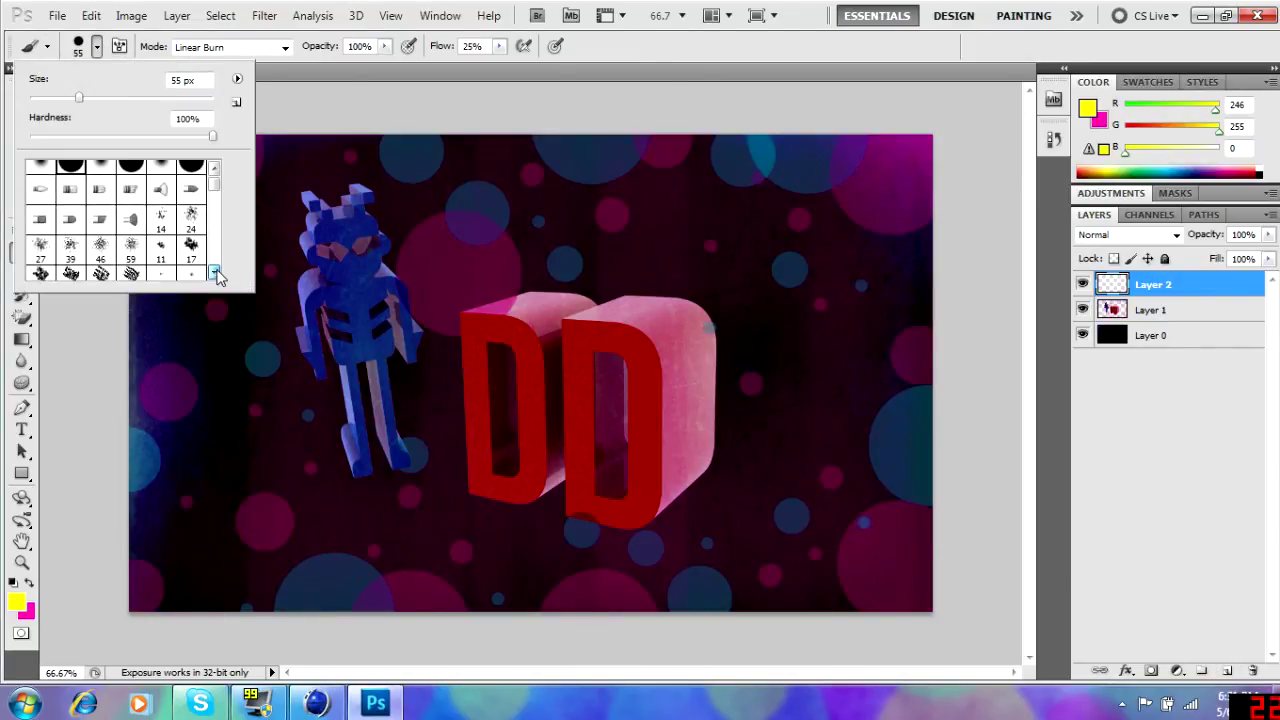
scroll(140, 200, up, 3)
click(134, 85)
click(700, 450)
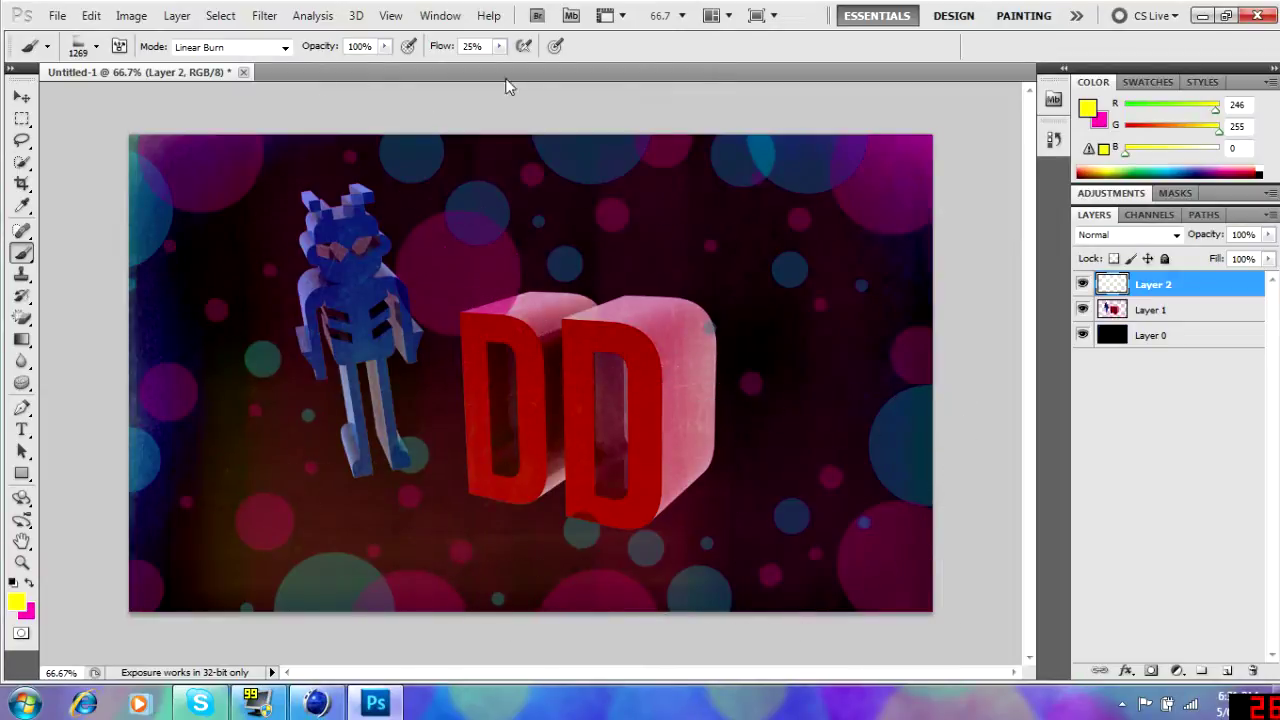
drag(478, 495, 900, 600)
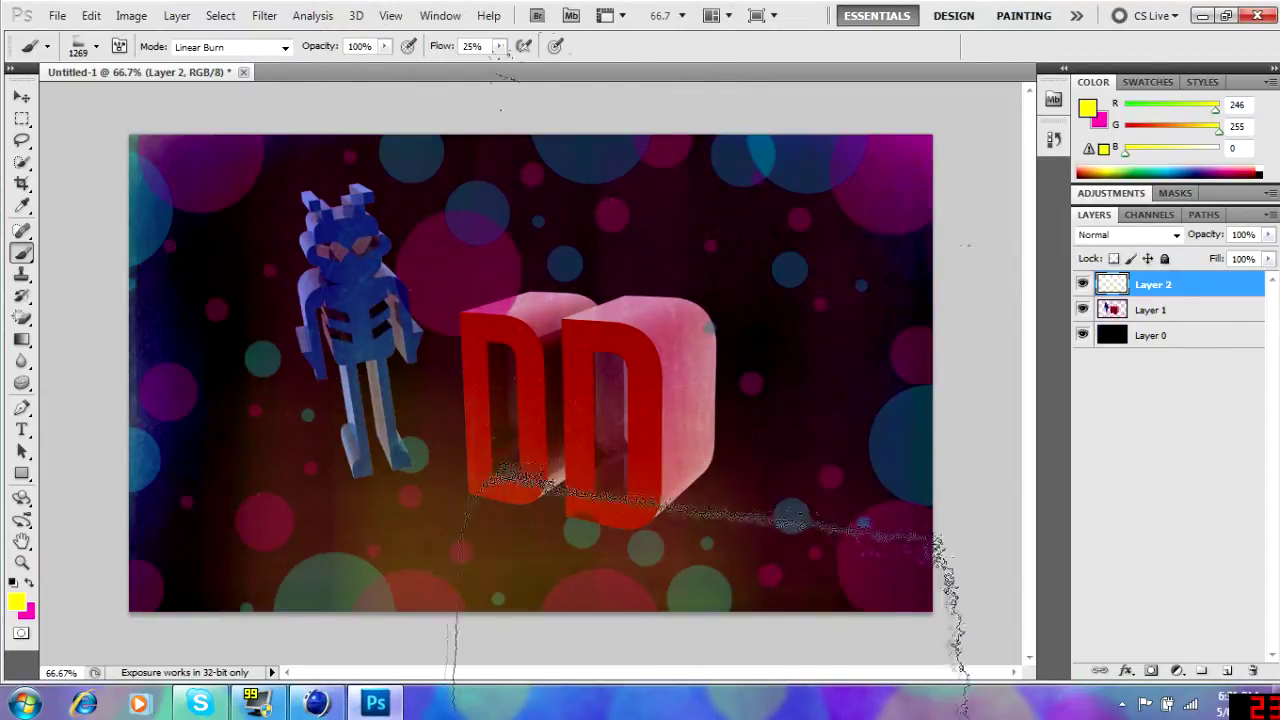
Try tinting the left side with the 933 px textured brush, then undo it.
click(97, 47)
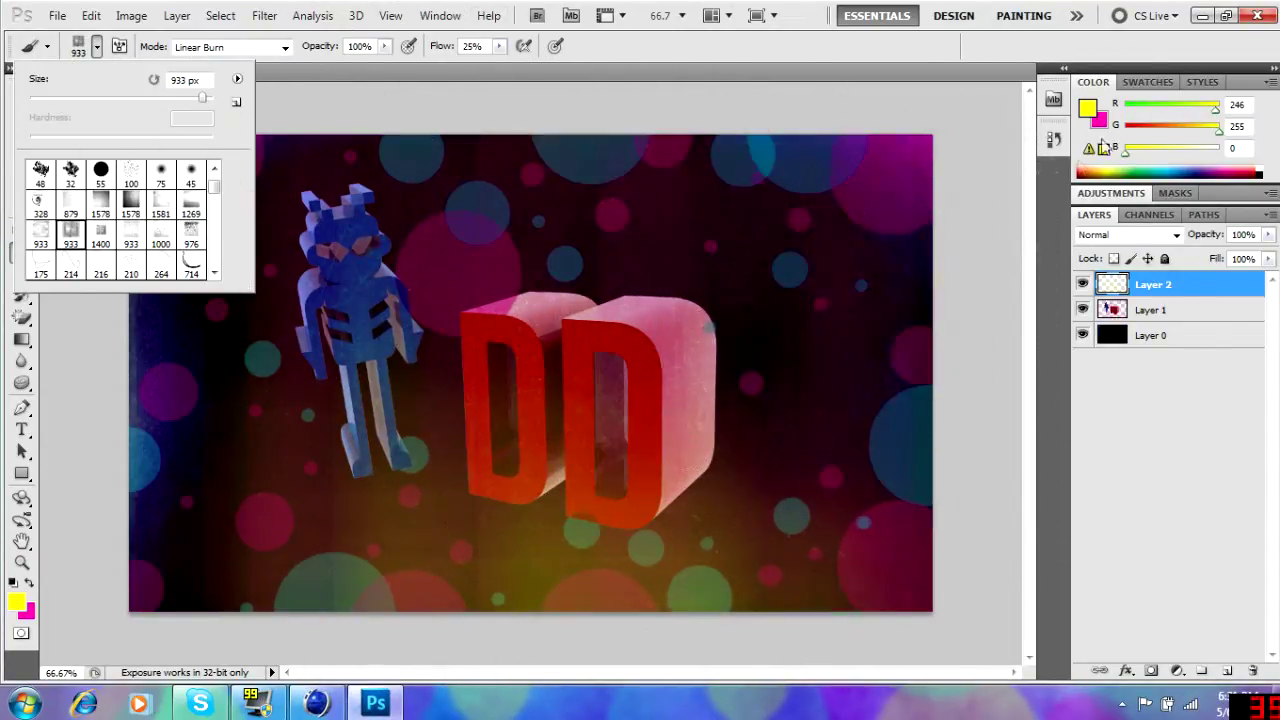
double_click(40, 243)
drag(800, 370, 285, 370)
key(ctrl+z)
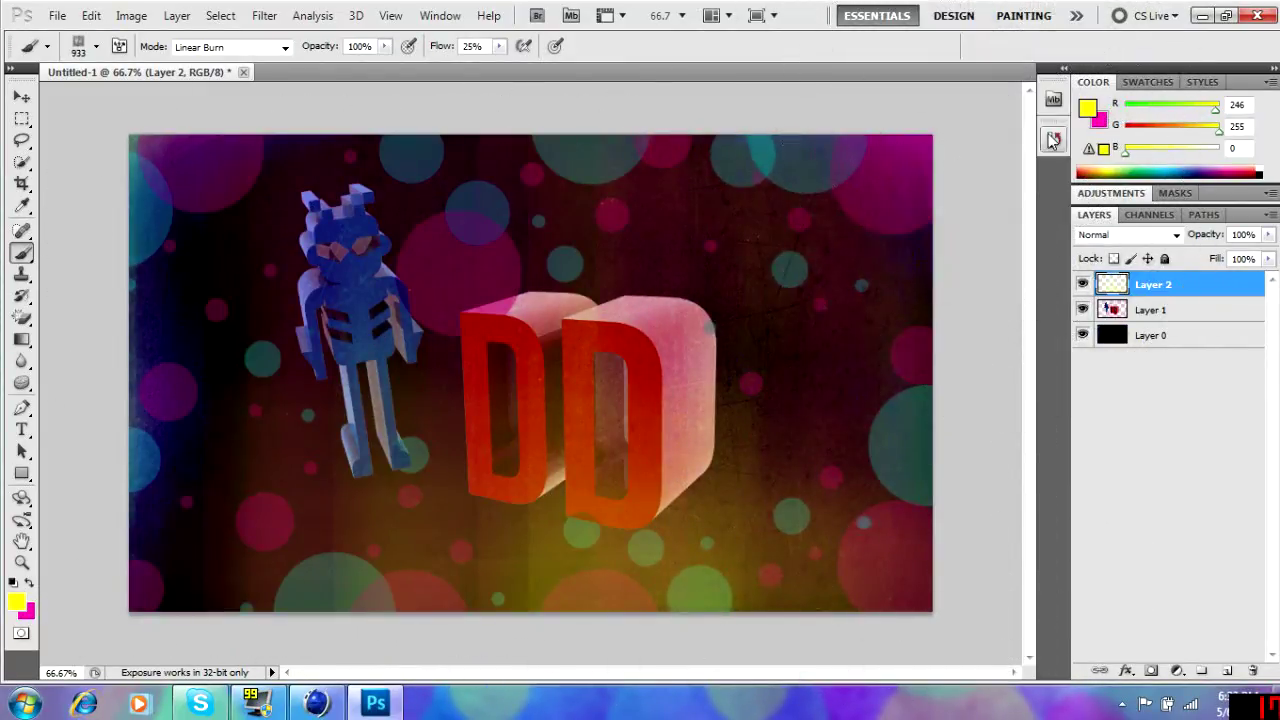
Stamp faint cyan marks on the background with a 78 px brush.
click(16, 601)
click(649, 314)
click(820, 163)
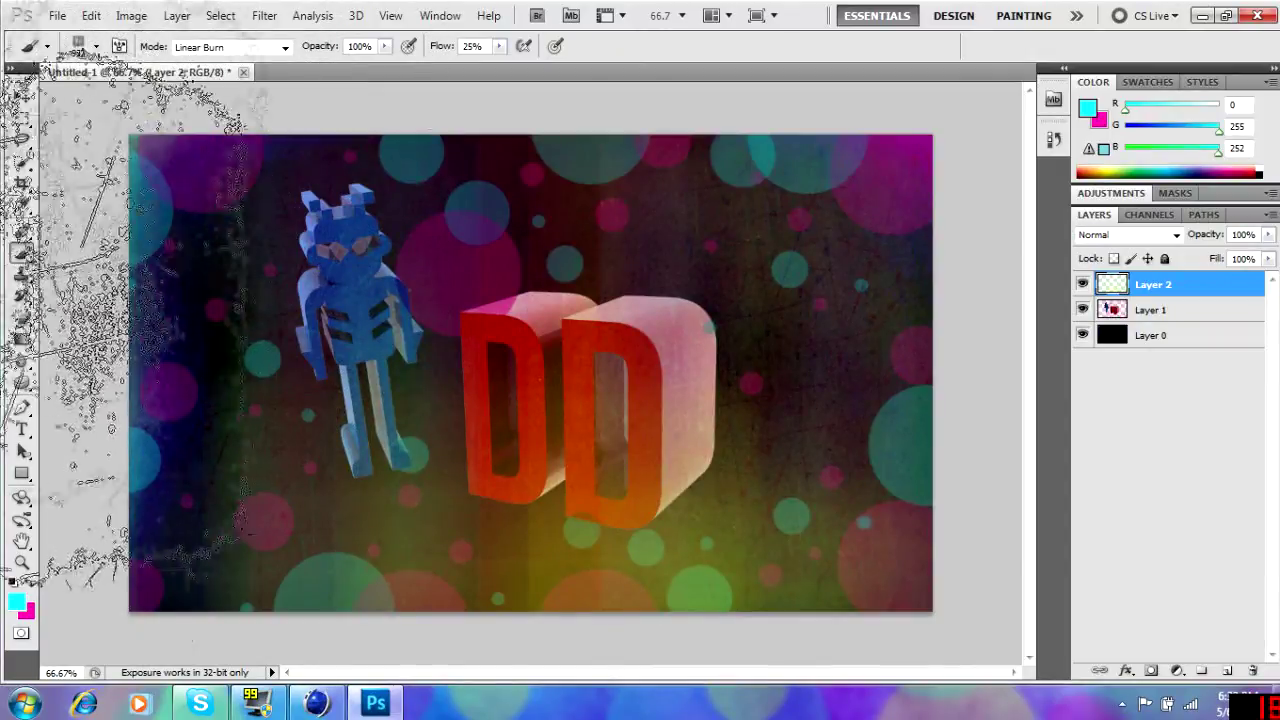
click(96, 46)
text(78)
key(Return)
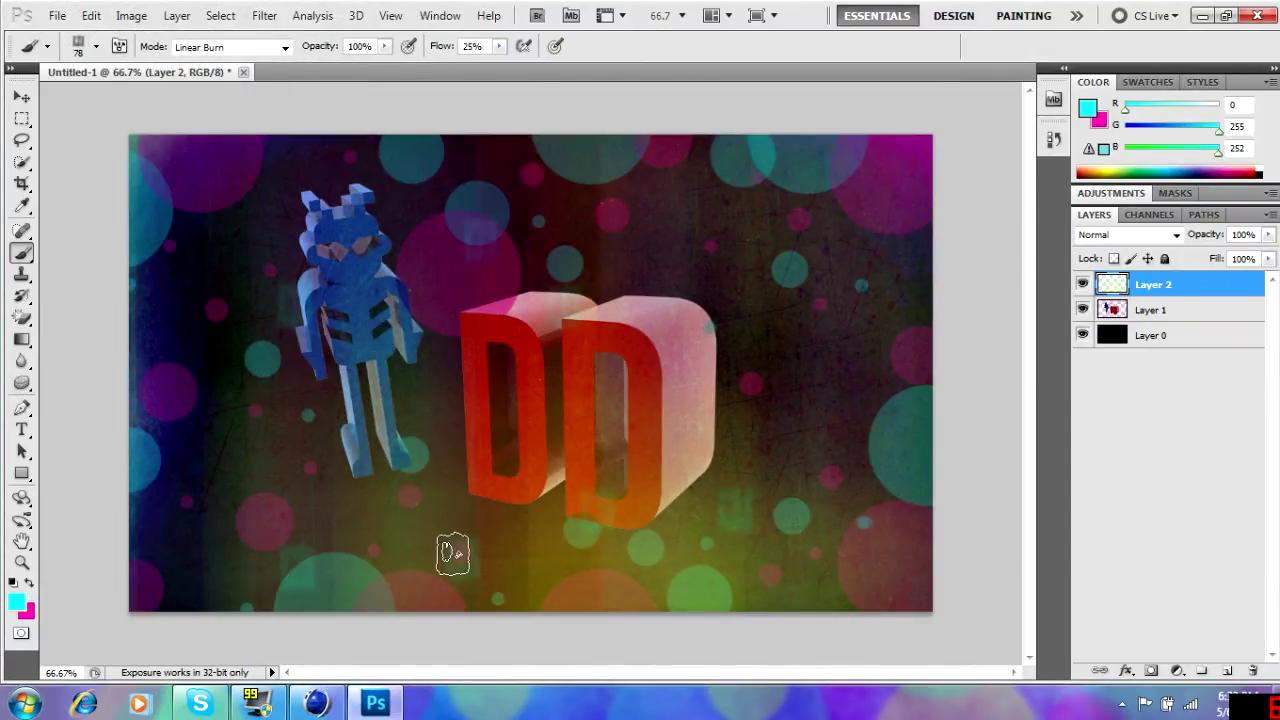
click(57, 15)
click(660, 255)
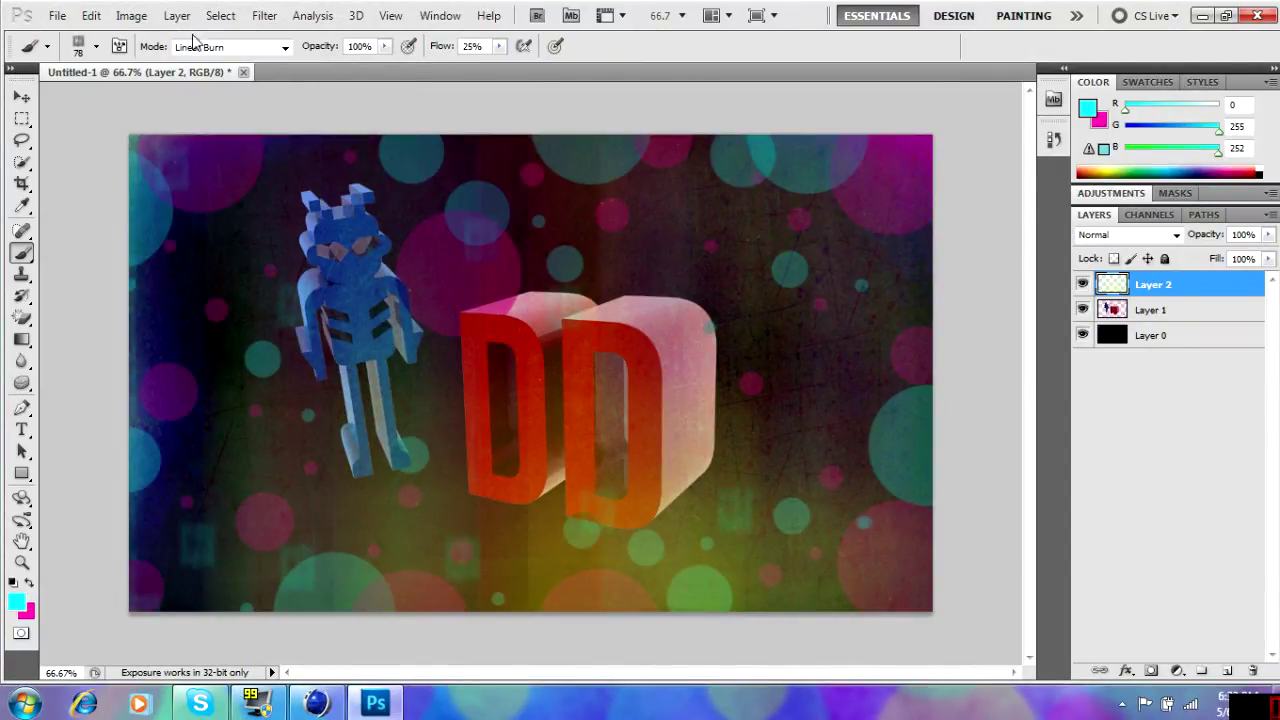
Save the image as a PNG named SpeedArt1.
click(57, 15)
click(60, 295)
click(680, 401)
click(620, 605)
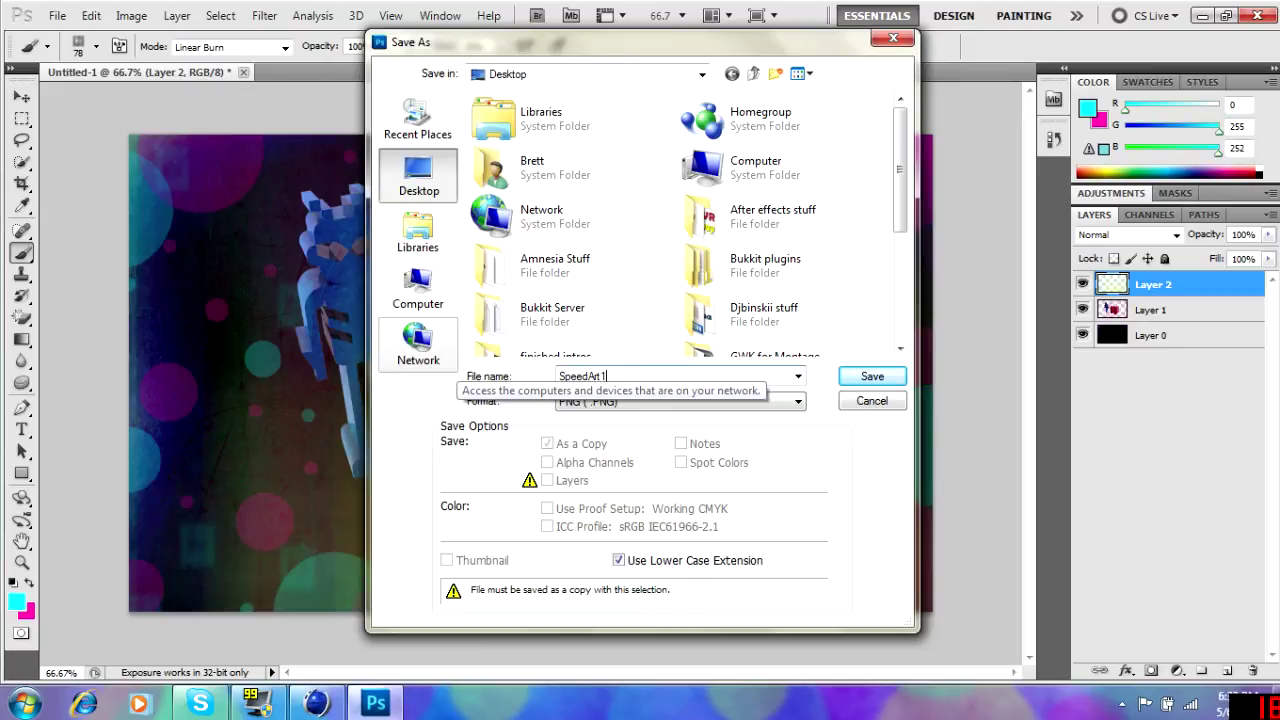
click(875, 376)
click(697, 237)
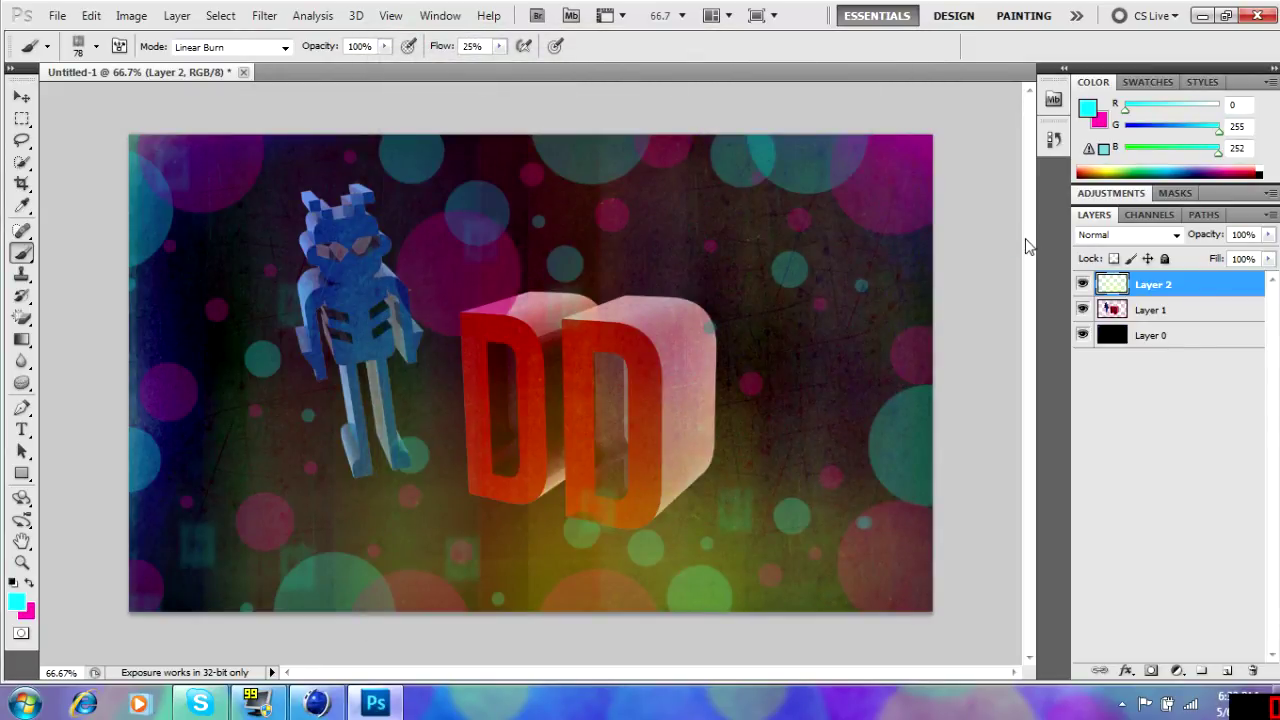
Open SpeedArt1.png from the desktop in Windows Photo Viewer and view it as a full-screen slideshow.
click(1202, 15)
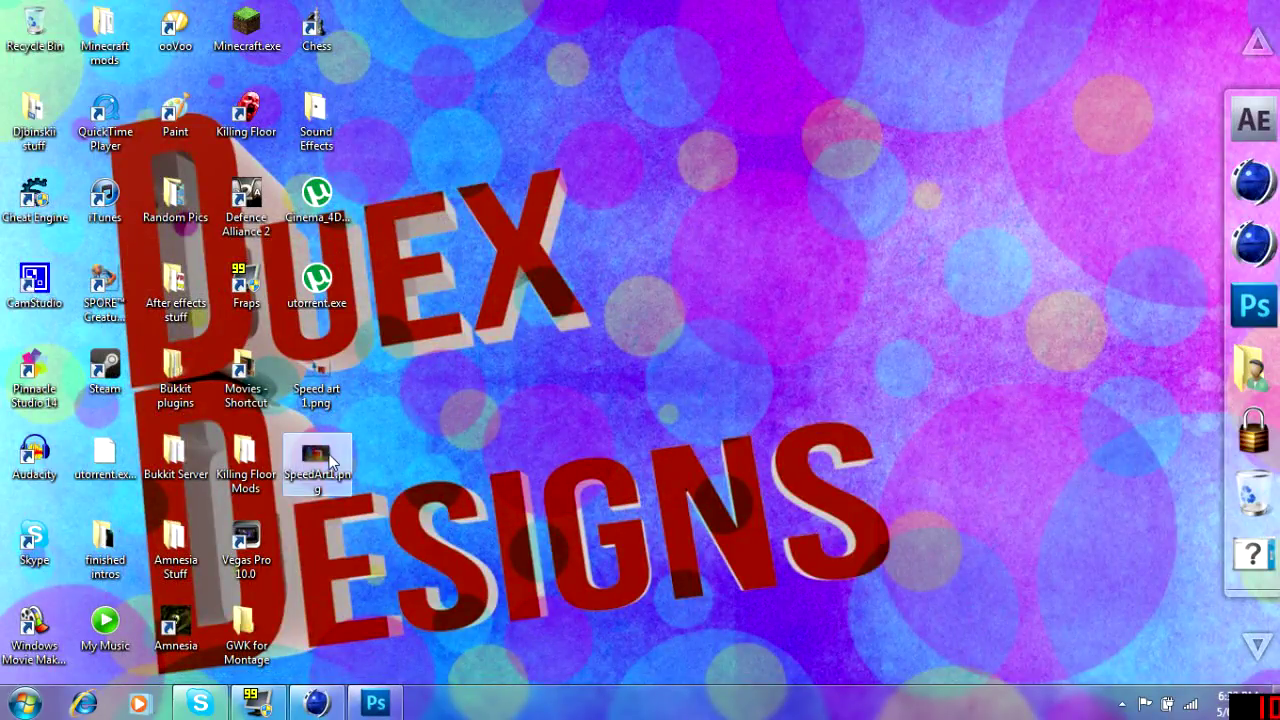
double_click(333, 462)
click(658, 602)
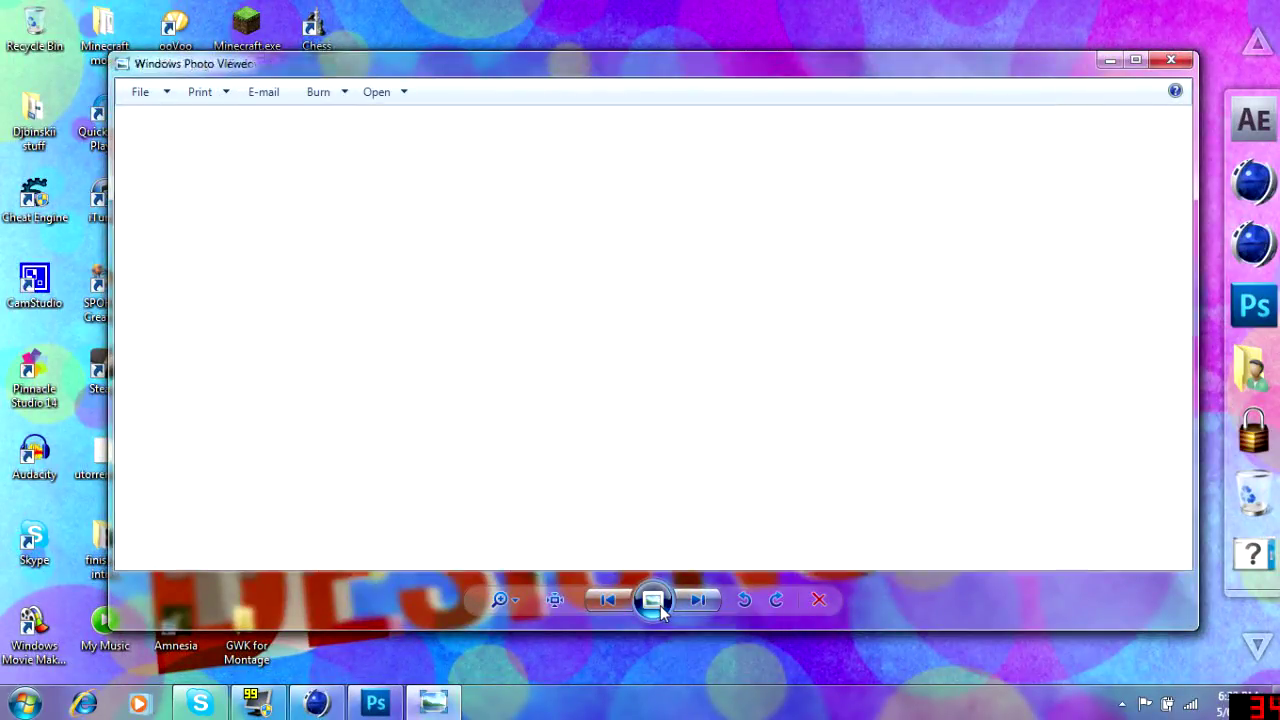